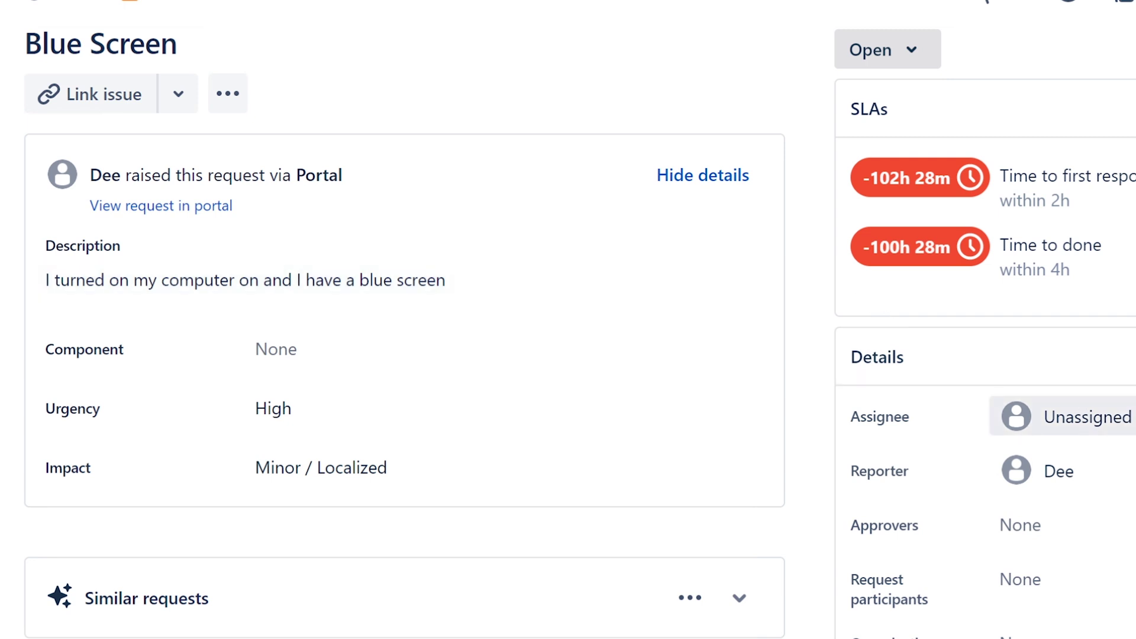
# Step: Assign the Blue Screen request to the suggested agent and review its description text
pyautogui.click(1059, 417)
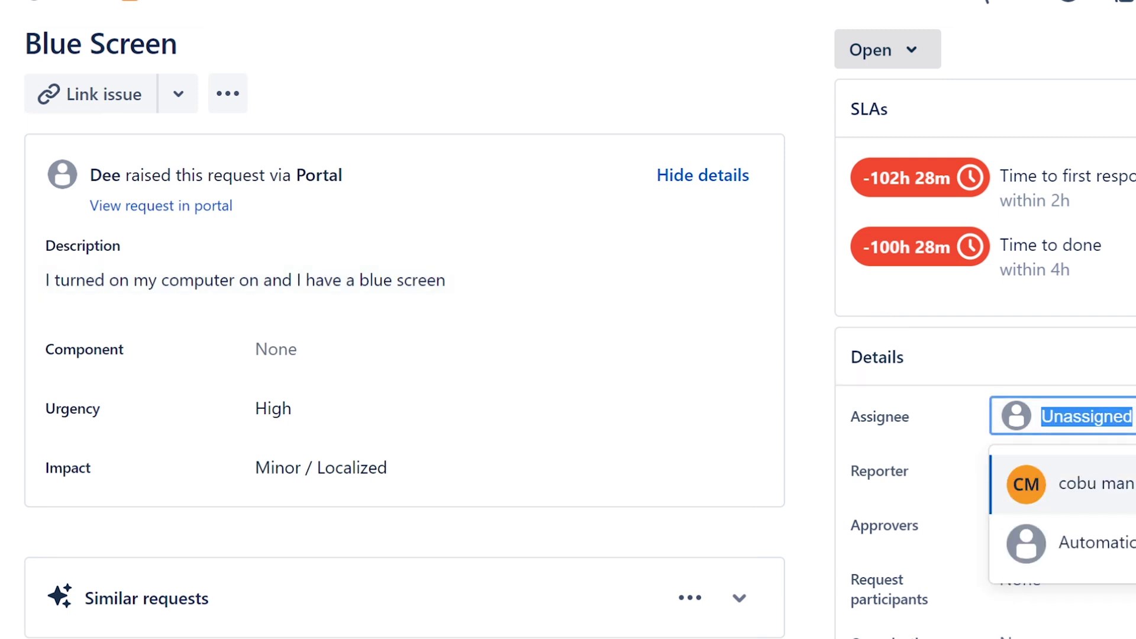
pyautogui.click(1049, 493)
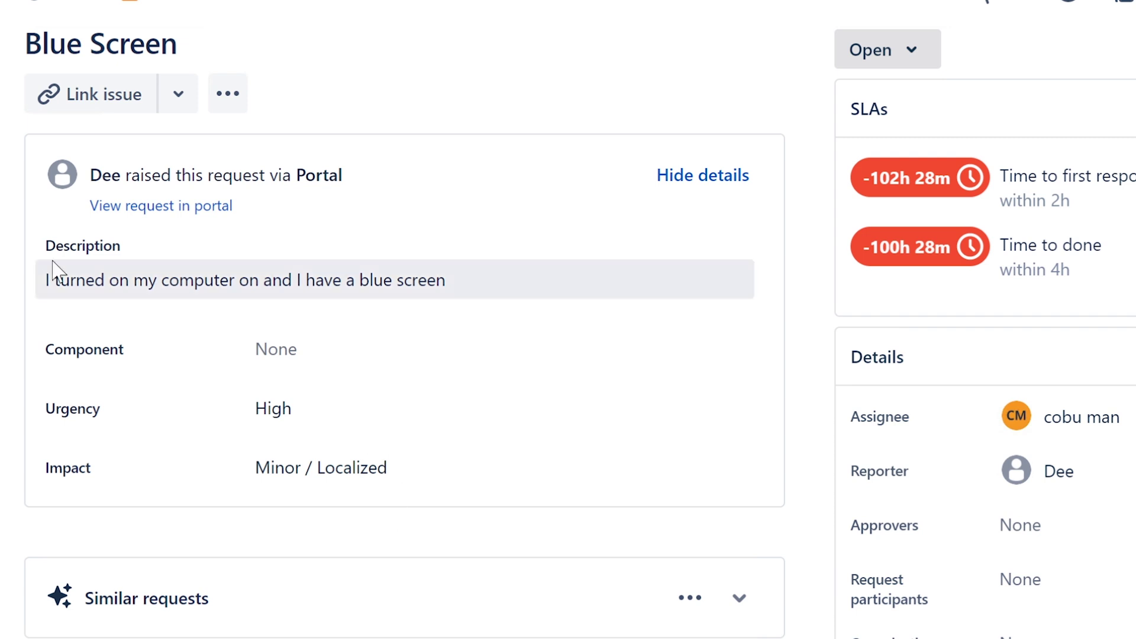
pyautogui.moveTo(44, 278); pyautogui.dragTo(447, 266)
pyautogui.click(465, 288)
pyautogui.moveTo(464, 279); pyautogui.dragTo(34, 271)
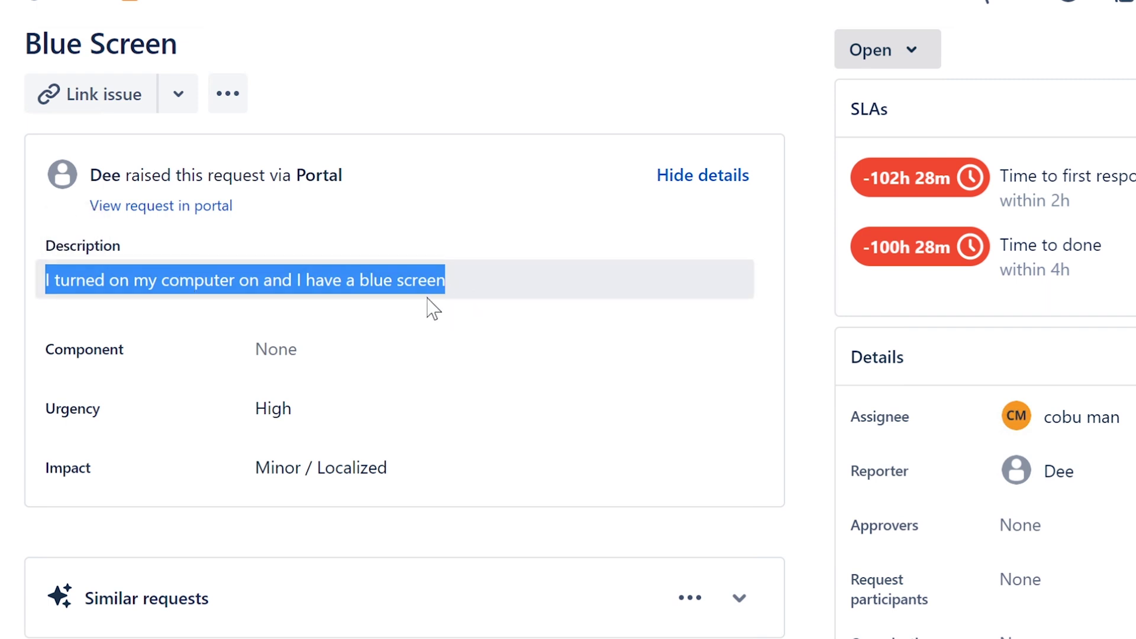
pyautogui.click(481, 285)
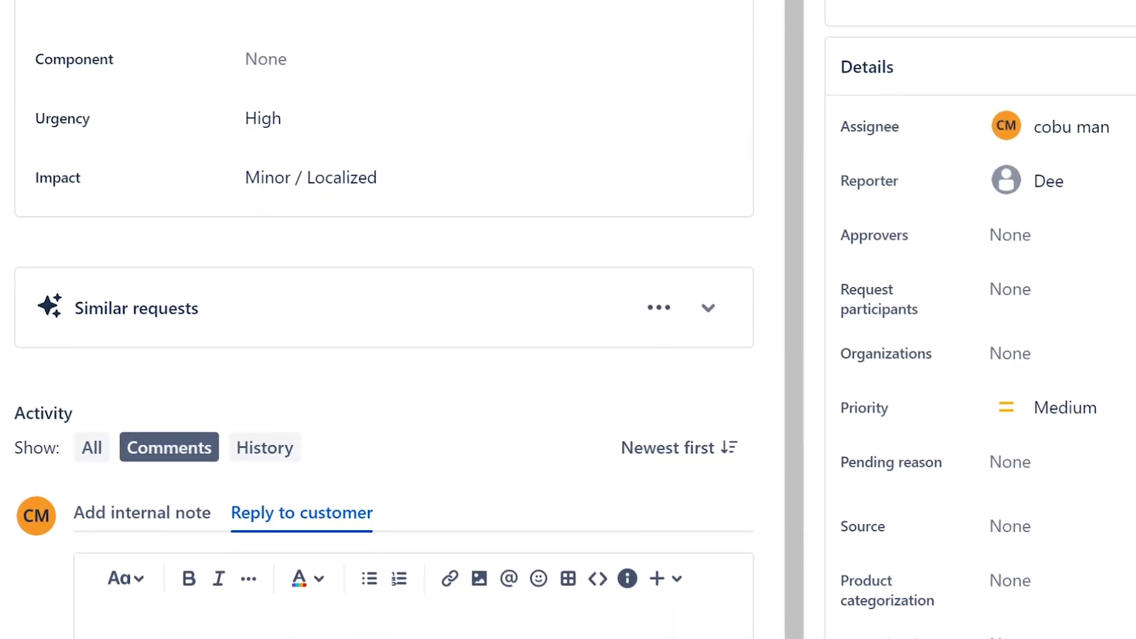
pyautogui.write('hdsljelsf')
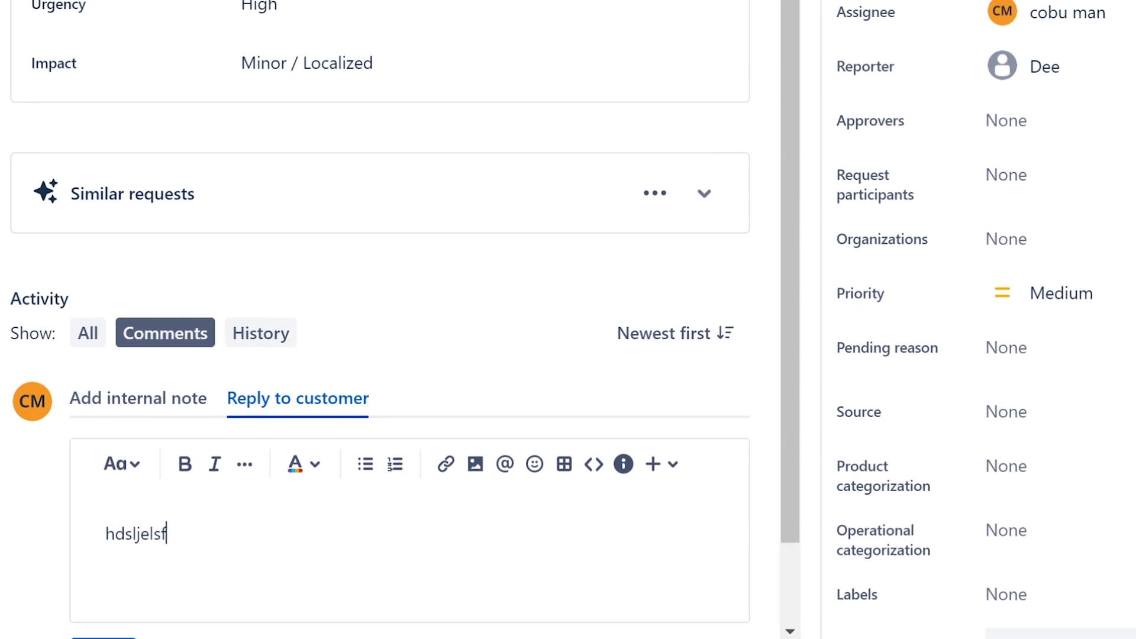
pyautogui.press('BackSpace')
pyautogui.press('BackSpace')
pyautogui.press('BackSpace')
pyautogui.press('BackSpace')
pyautogui.press('BackSpace')
pyautogui.press('BackSpace')
pyautogui.press('BackSpace')
pyautogui.press('BackSpace')
# Step: Draft a customer reply introducing the agent as "with Help Desk" and adding "I can help you with your issue.", and discard it
pyautogui.write('Hello, my nam')
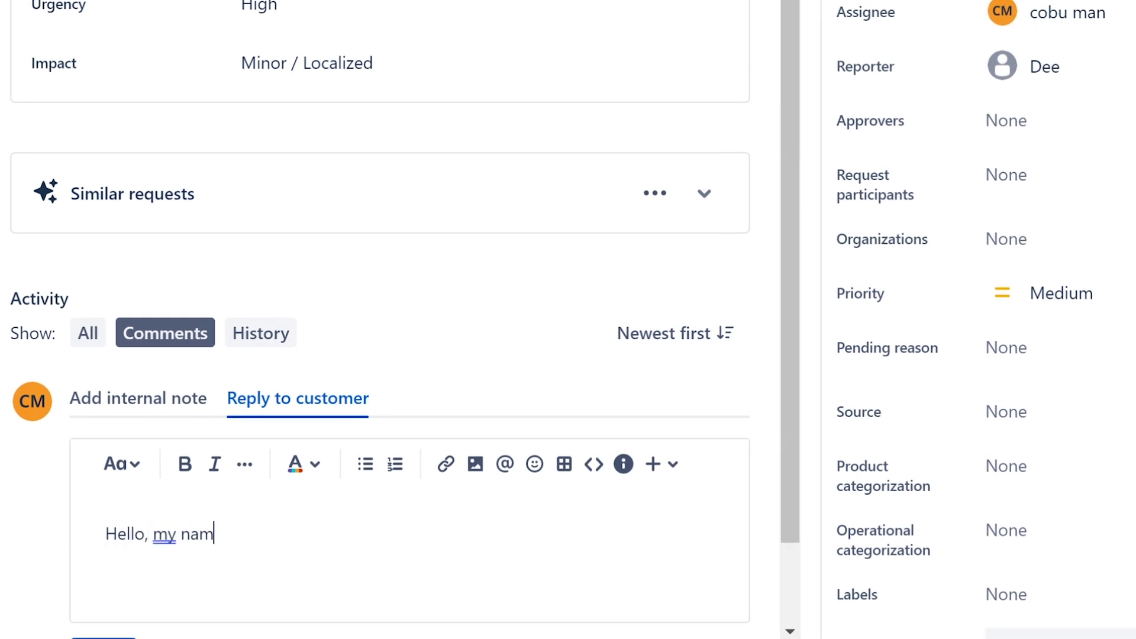
pyautogui.write('e is Ervin with ')
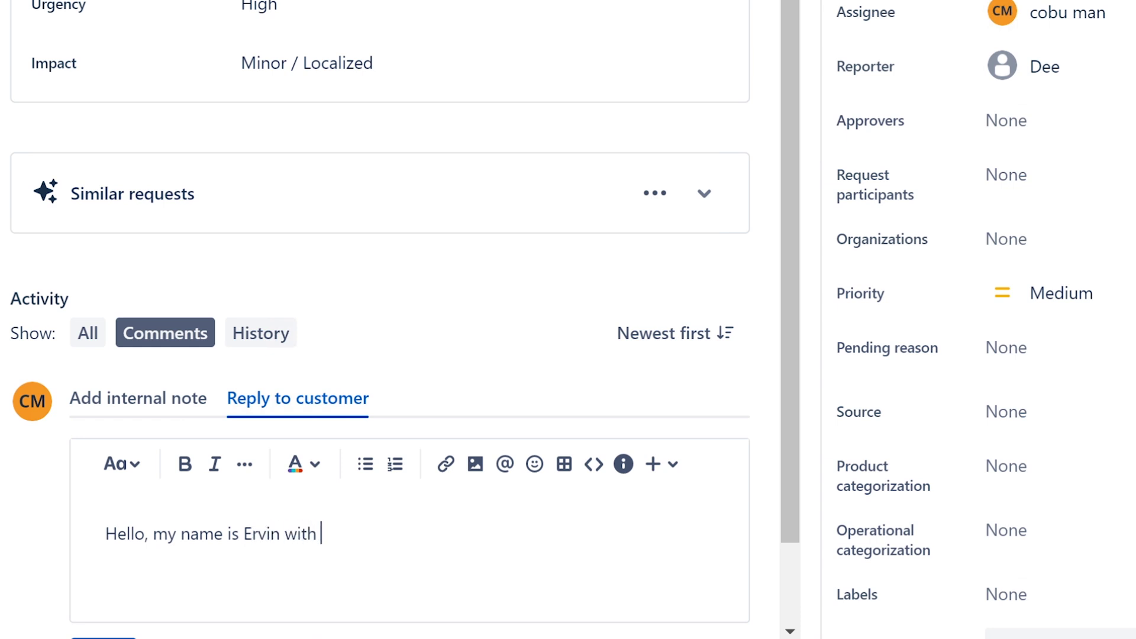
pyautogui.write('Help Desk. I')
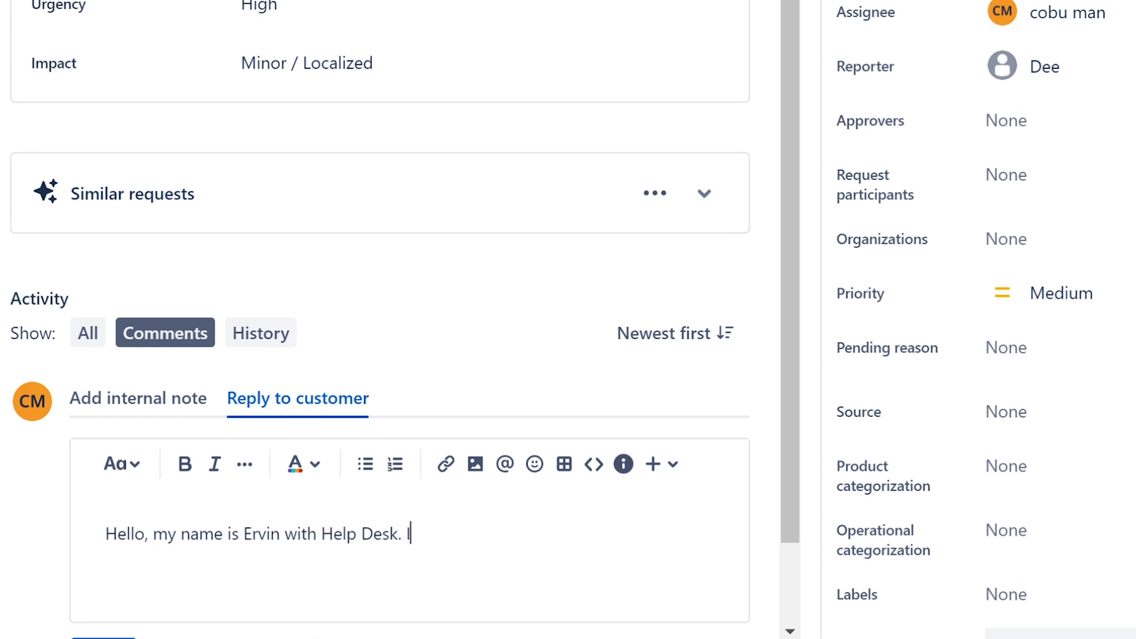
pyautogui.write(' can help you with')
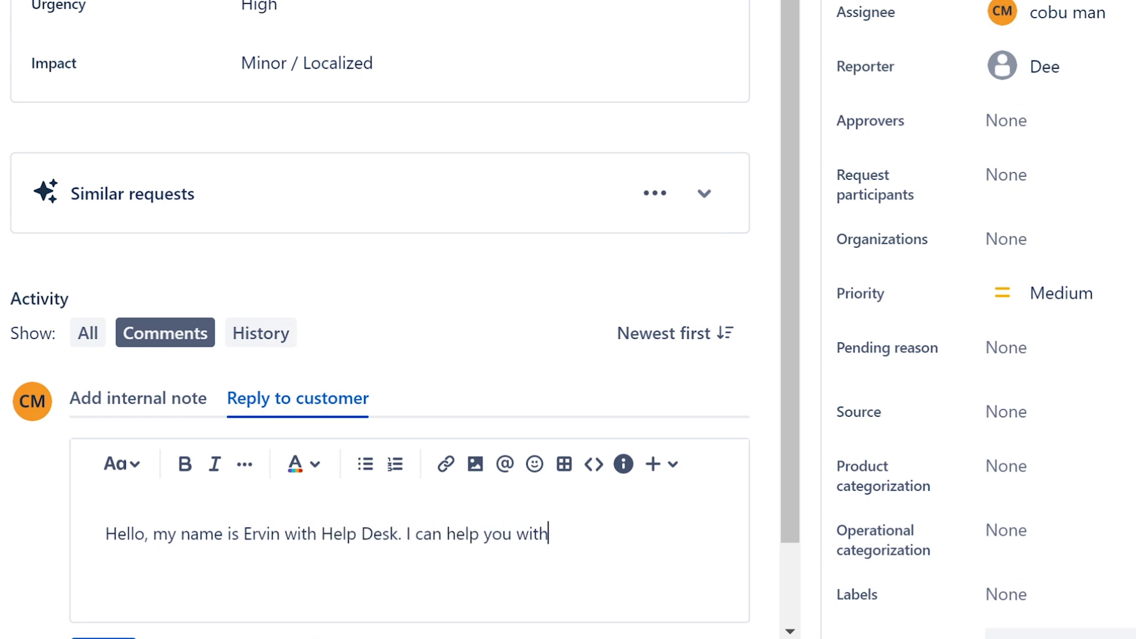
pyautogui.write(' your issue.')
pyautogui.moveTo(633, 535); pyautogui.dragTo(106, 536)
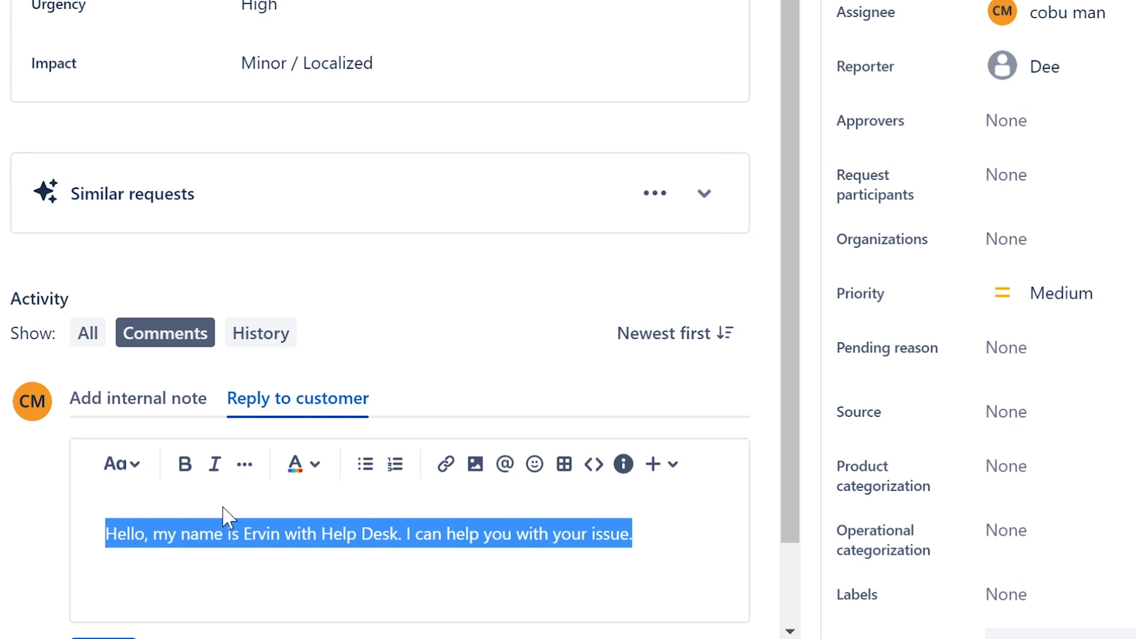
pyautogui.click(632, 534)
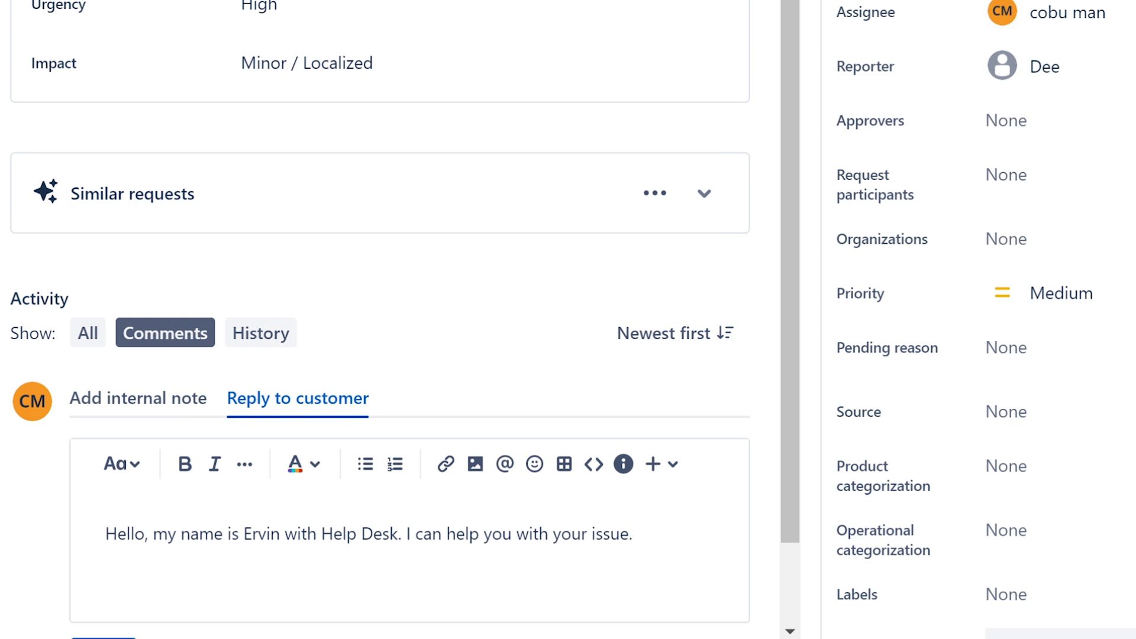
pyautogui.moveTo(632, 534); pyautogui.dragTo(105, 534)
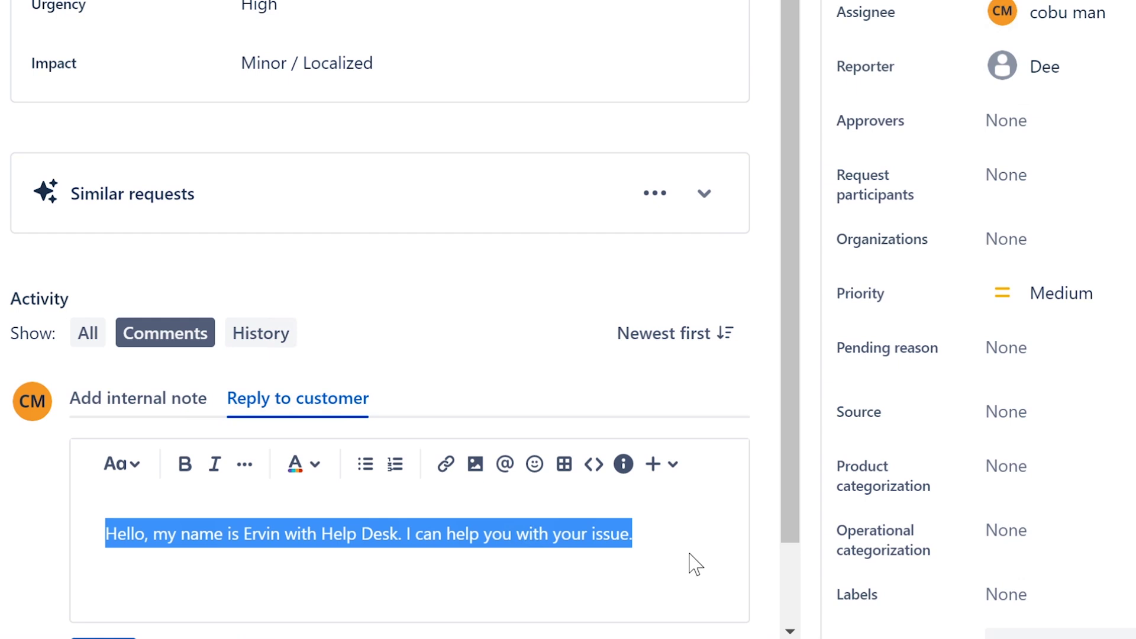
pyautogui.click(632, 534)
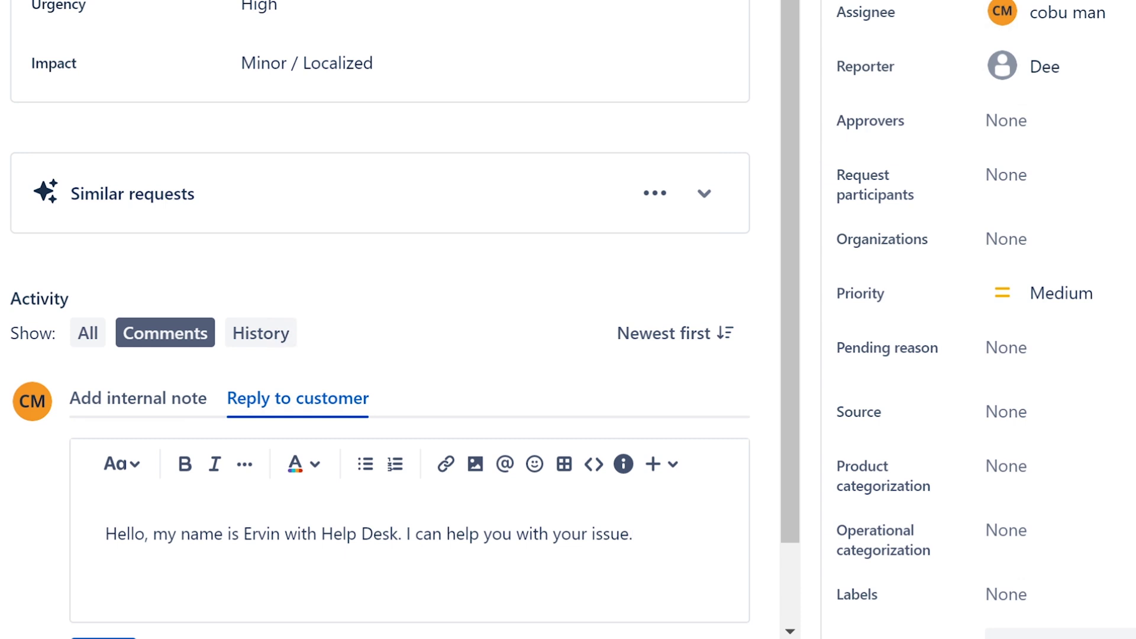
pyautogui.scroll(-1, 378, 319)
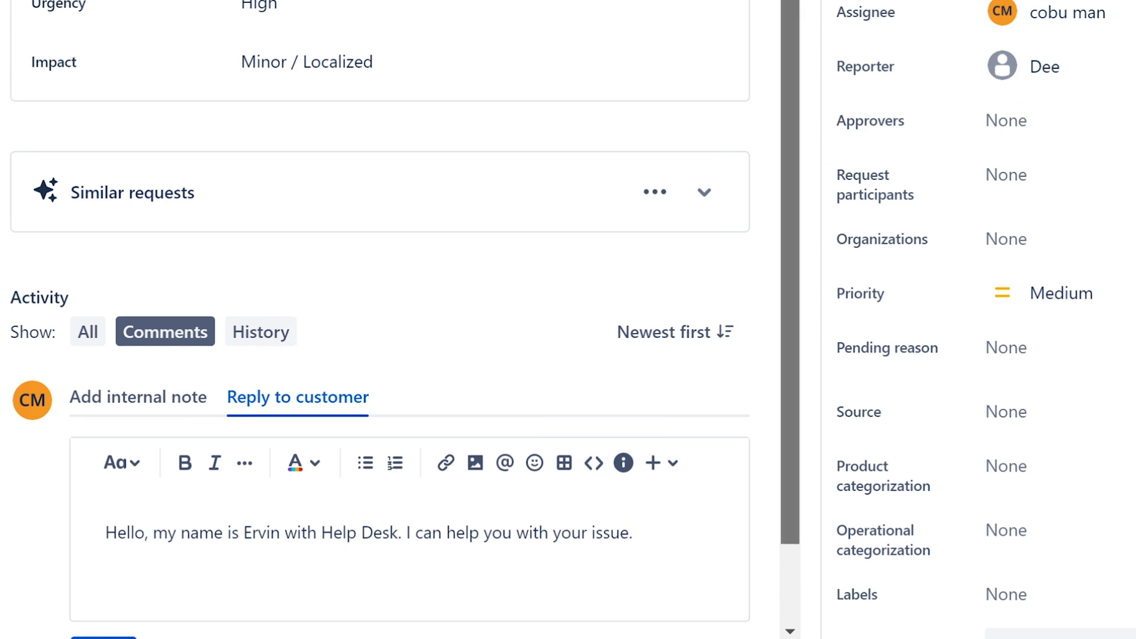
pyautogui.scroll(-2, 378, 320)
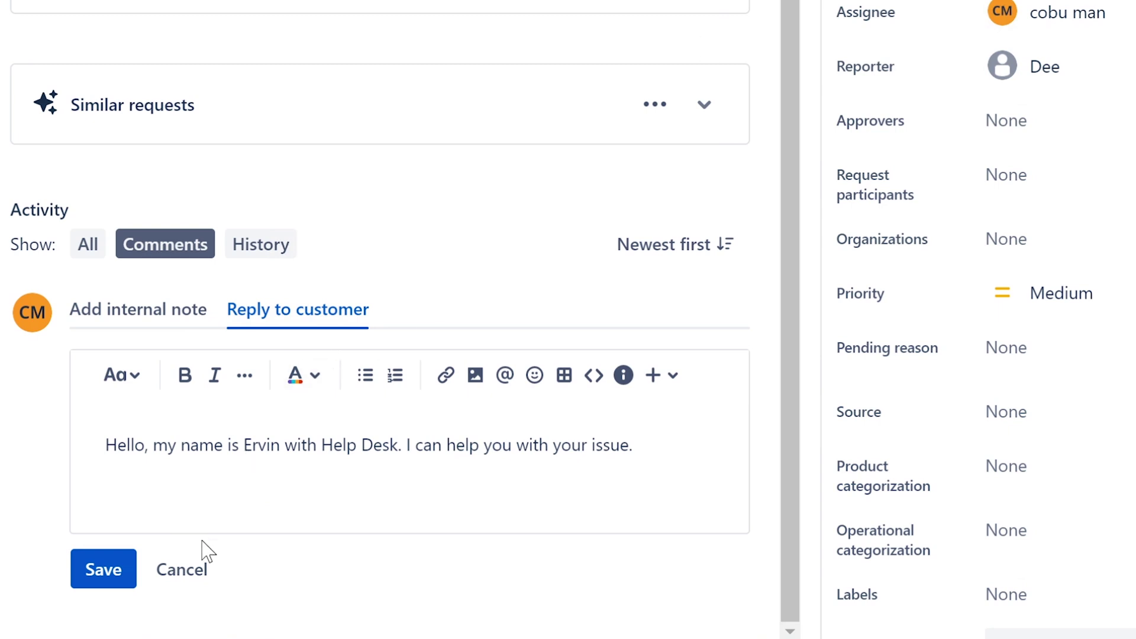
pyautogui.click(198, 579)
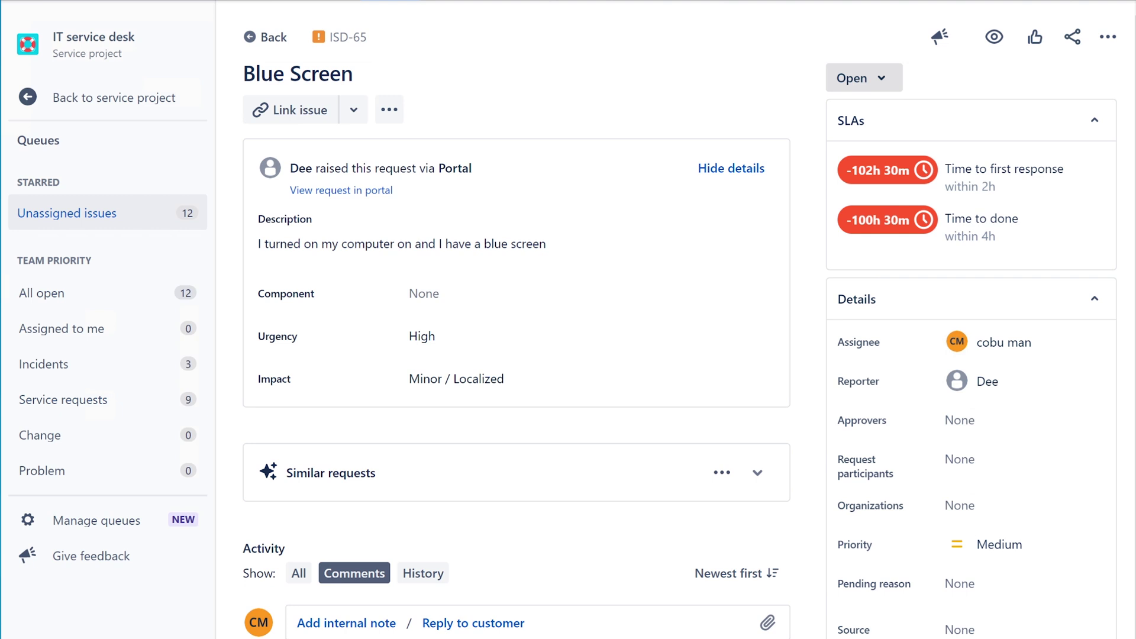
# Step: Open google.com in a separate browser tab alongside the Blue Screen request
pyautogui.hotkey('ctrl', 't')
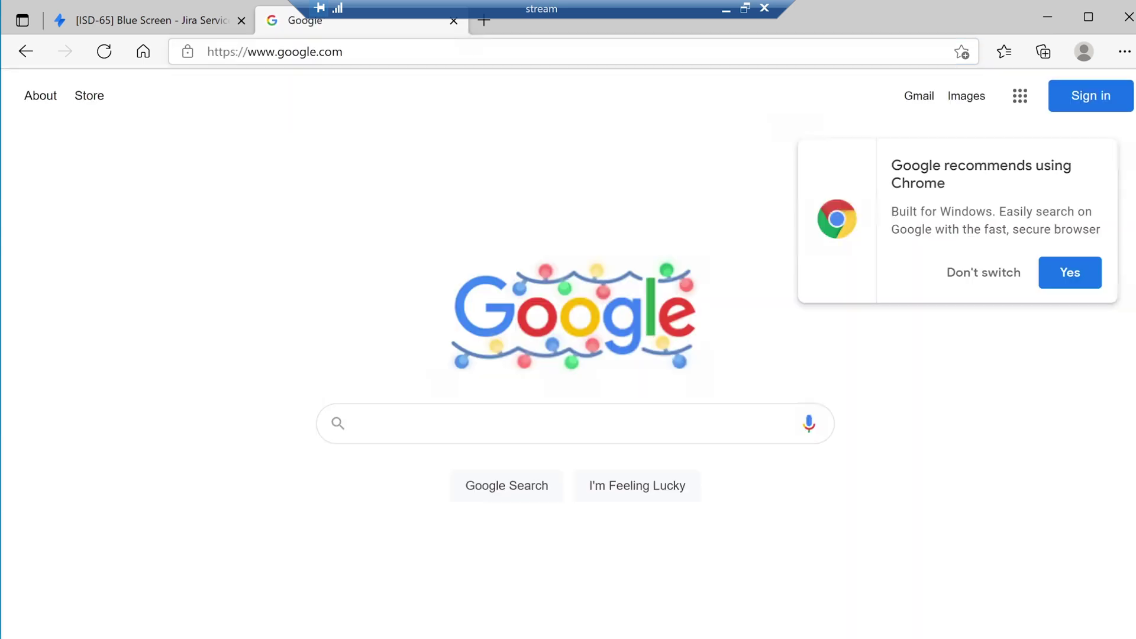
pyautogui.hotkey('ctrl', 'shift', 'Tab')
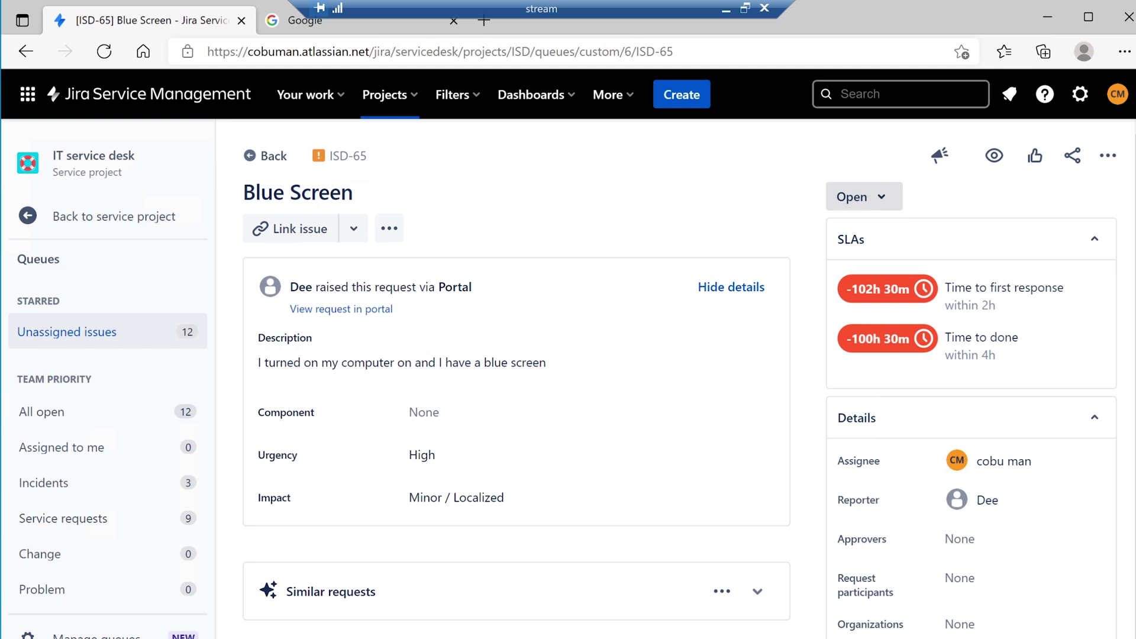
pyautogui.hotkey('ctrl', 'l')
pyautogui.write('g')
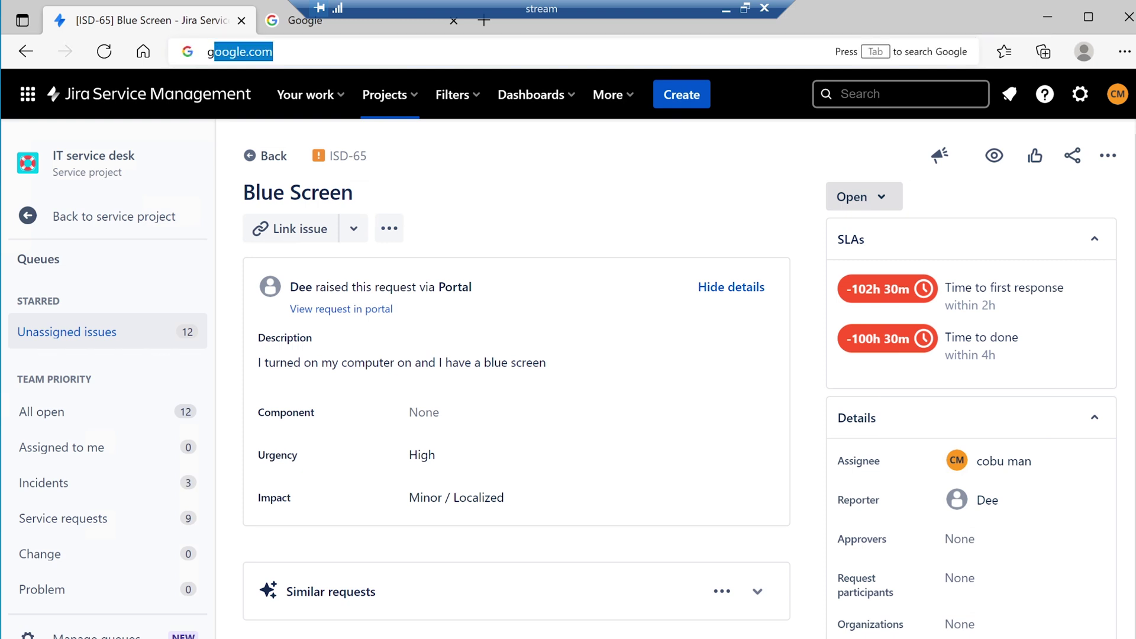
pyautogui.write('oogle.com')
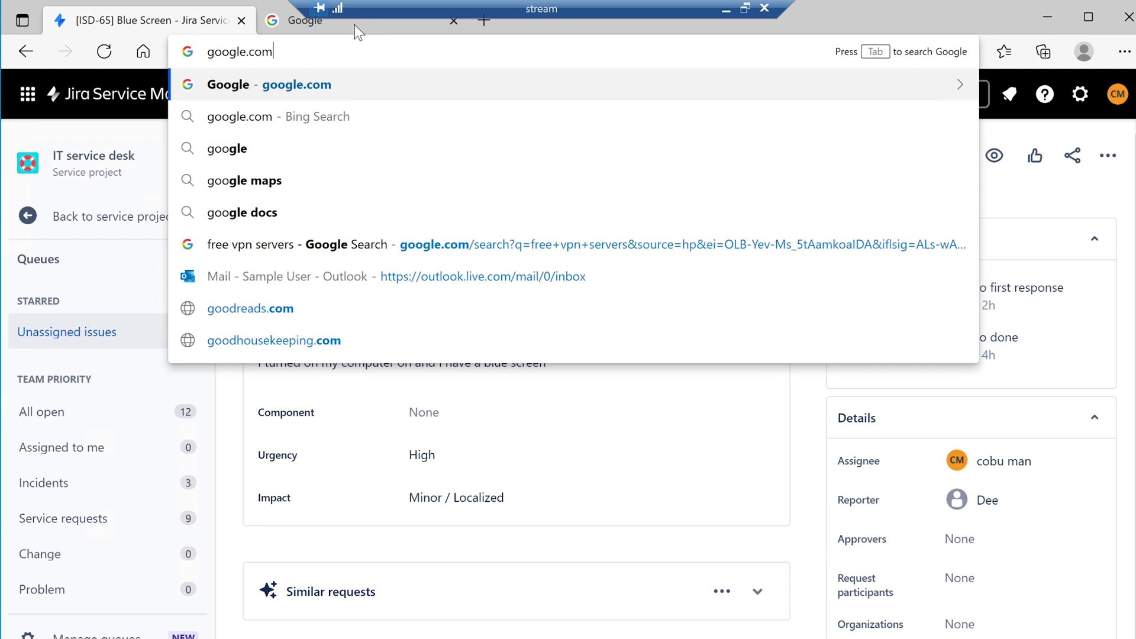
pyautogui.press('Return')
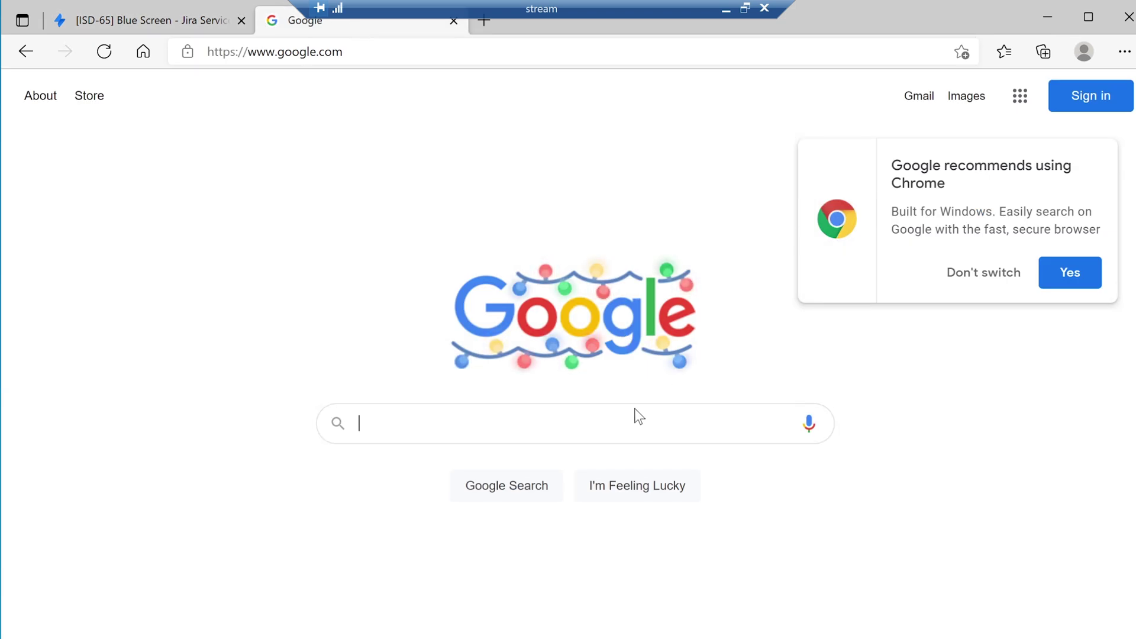
# Step: Search Google for "bsod" and open the Wikipedia article on the blue screen of death
pyautogui.write('b')
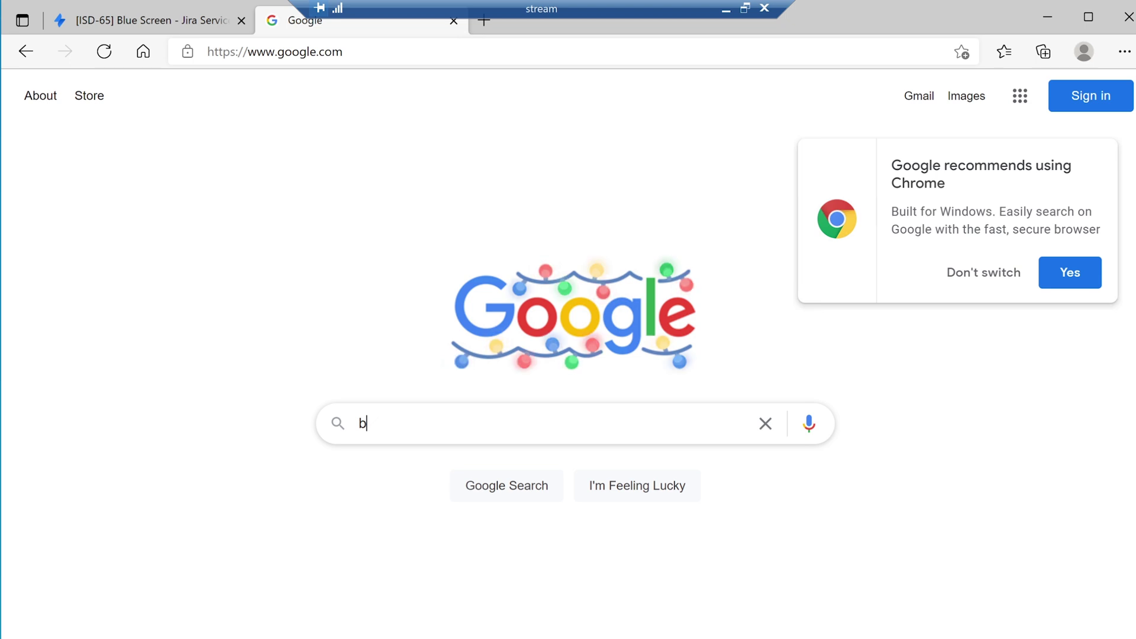
pyautogui.write('sod')
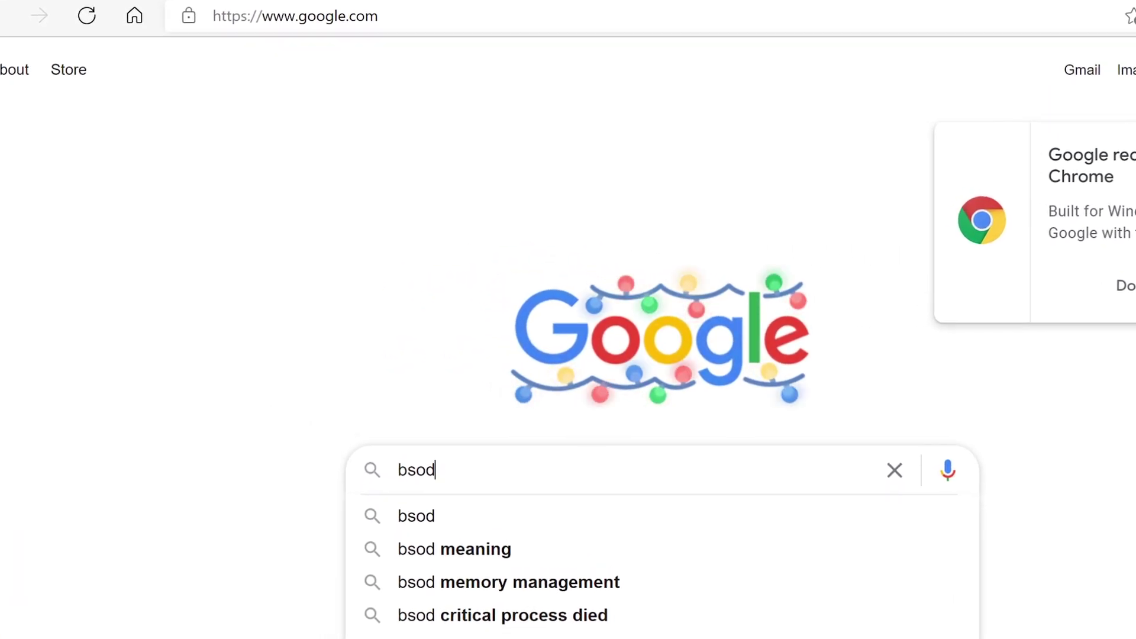
pyautogui.press('Return')
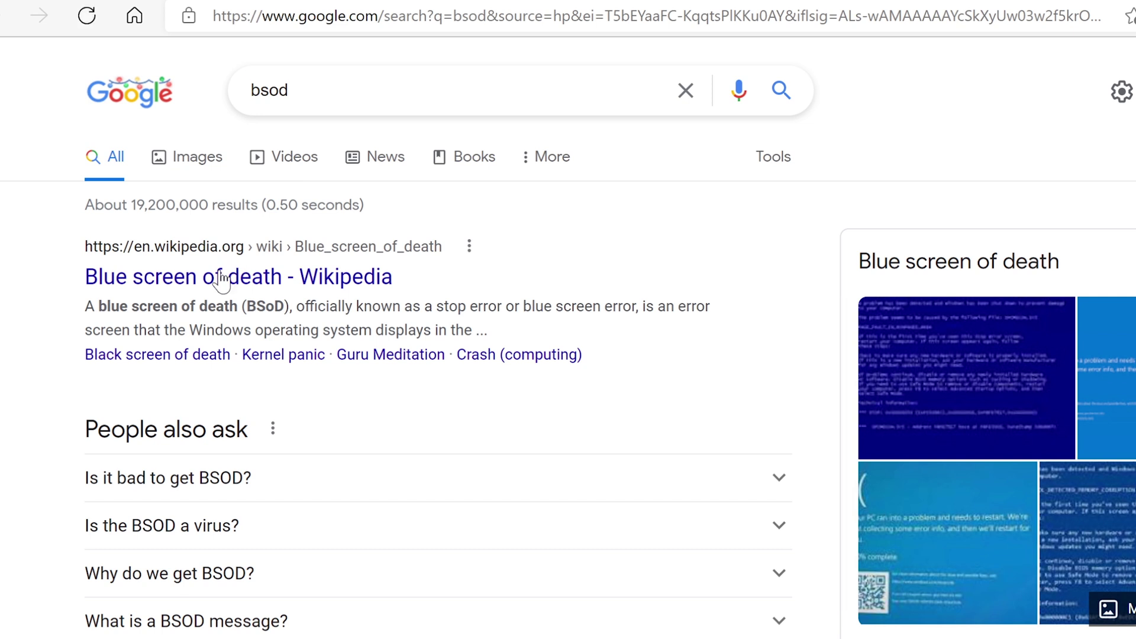
pyautogui.click(221, 281)
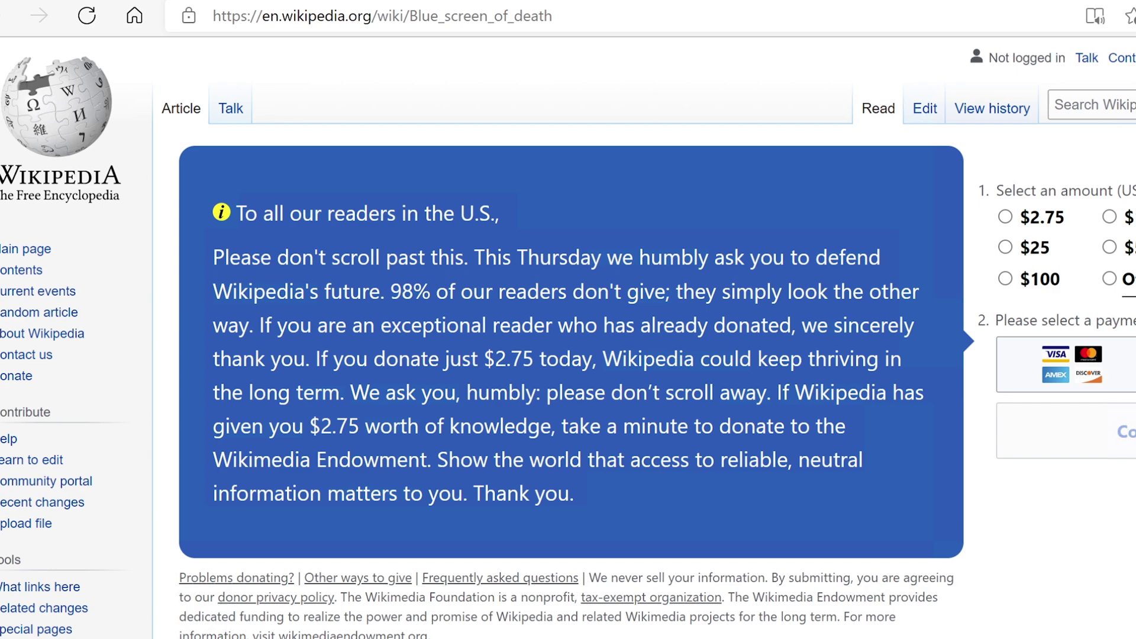
# Step: Open google.com in another new tab and decline the recommendation to switch to Chrome
pyautogui.hotkey('ctrl', 't')
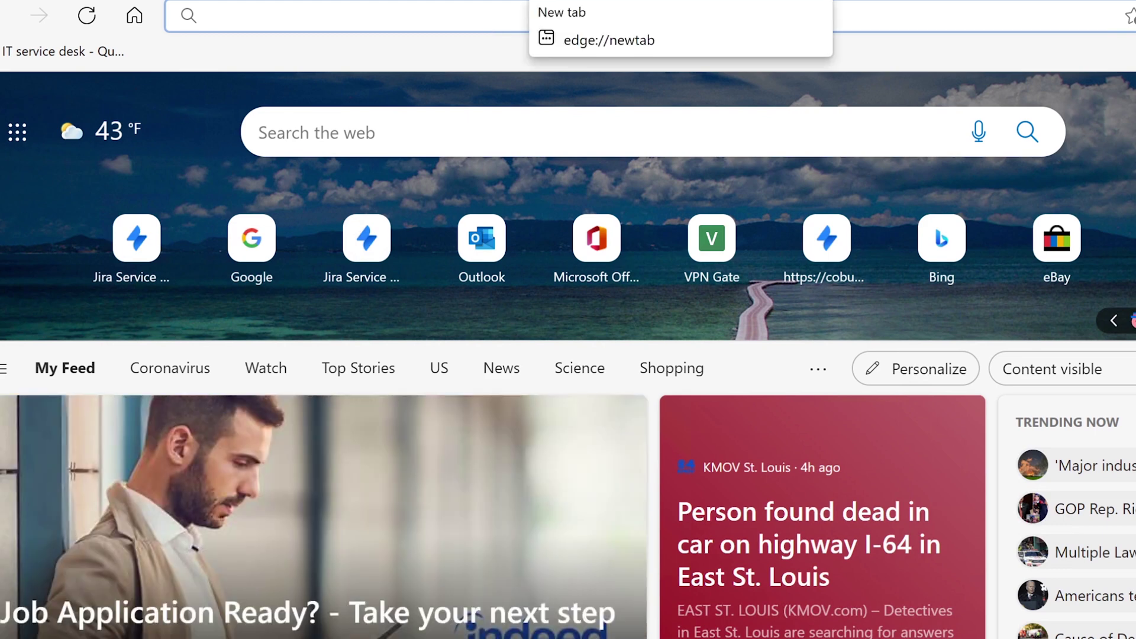
pyautogui.write('google.com')
pyautogui.press('Return')
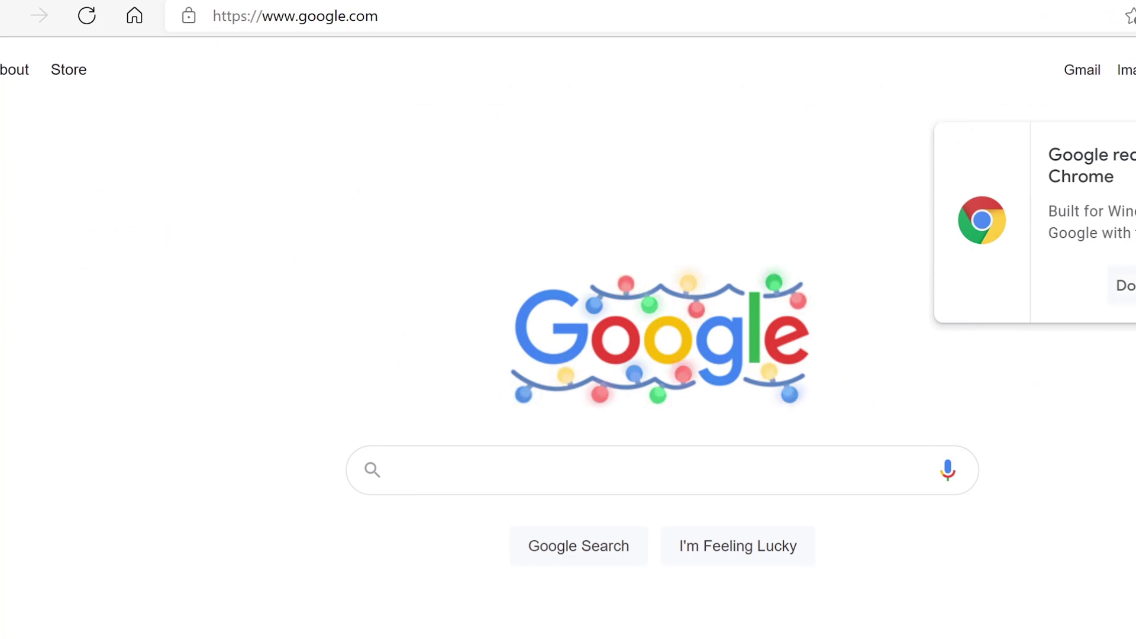
pyautogui.click(1124, 285)
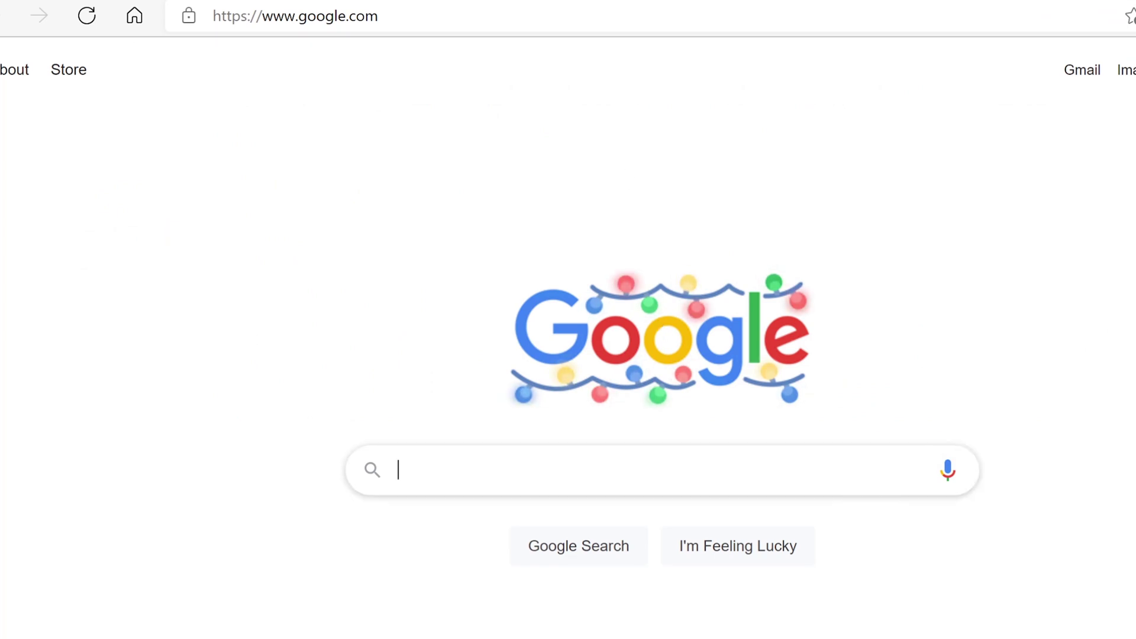
# Step: Search Google Images for "safe mode windows 10" and open the Microsoft Support picture of the Choose an option screen
pyautogui.click(776, 449)
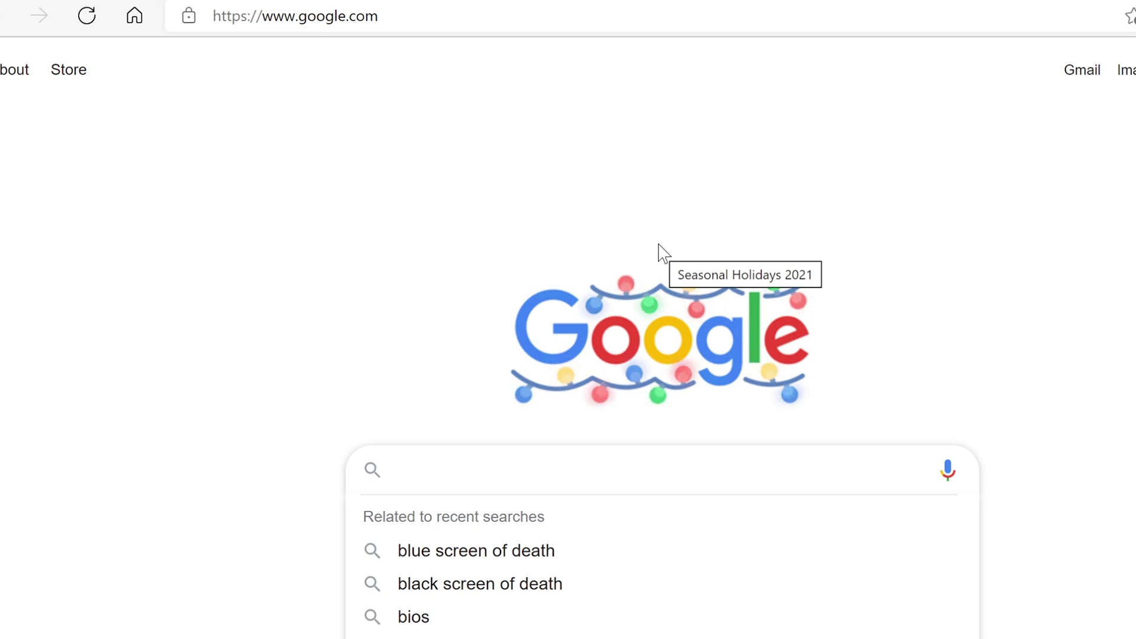
pyautogui.write('k')
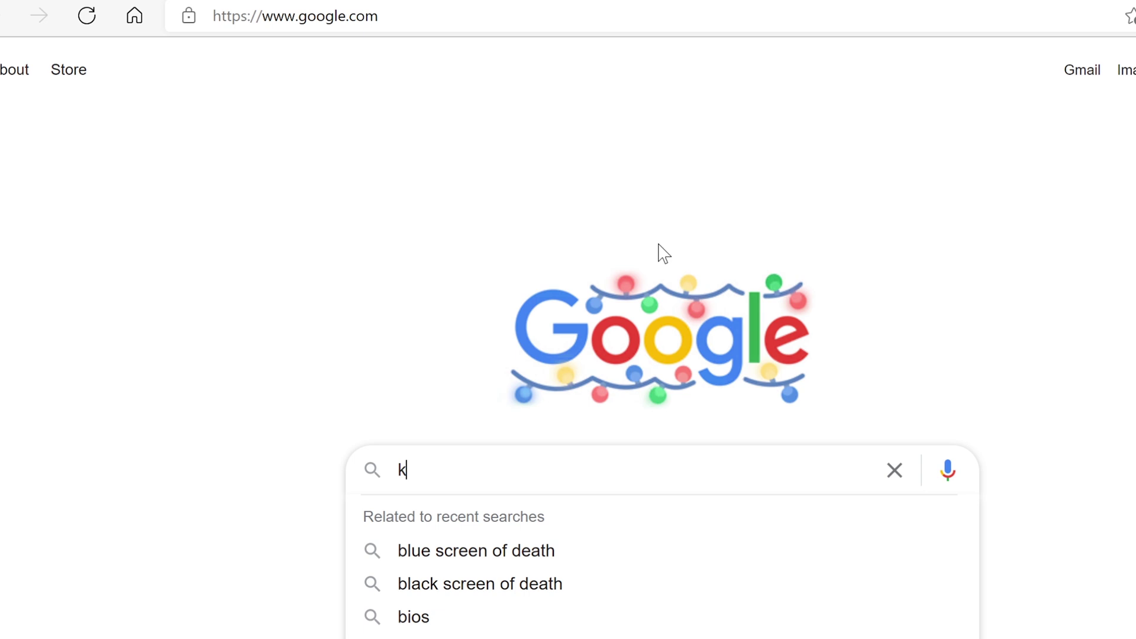
pyautogui.press('BackSpace')
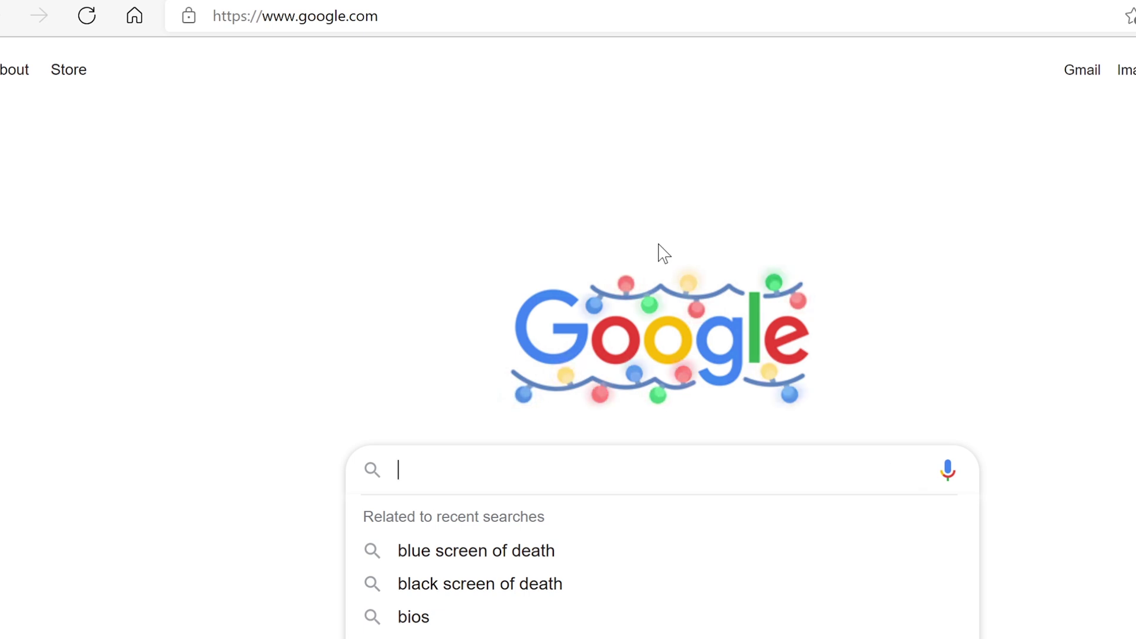
pyautogui.write('safe mode')
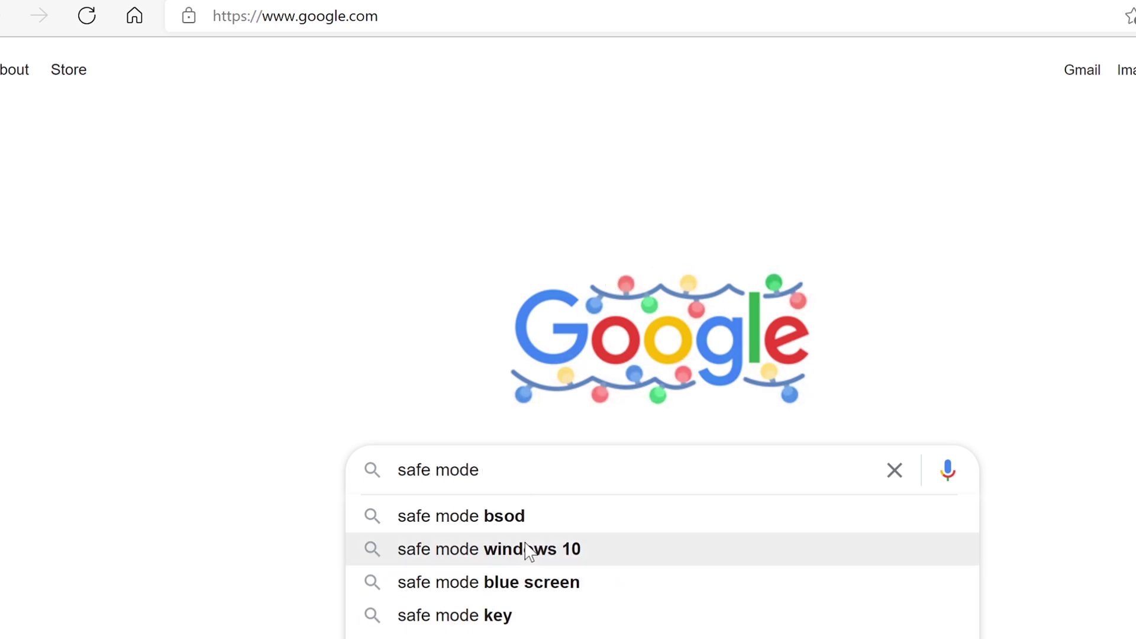
pyautogui.click(523, 562)
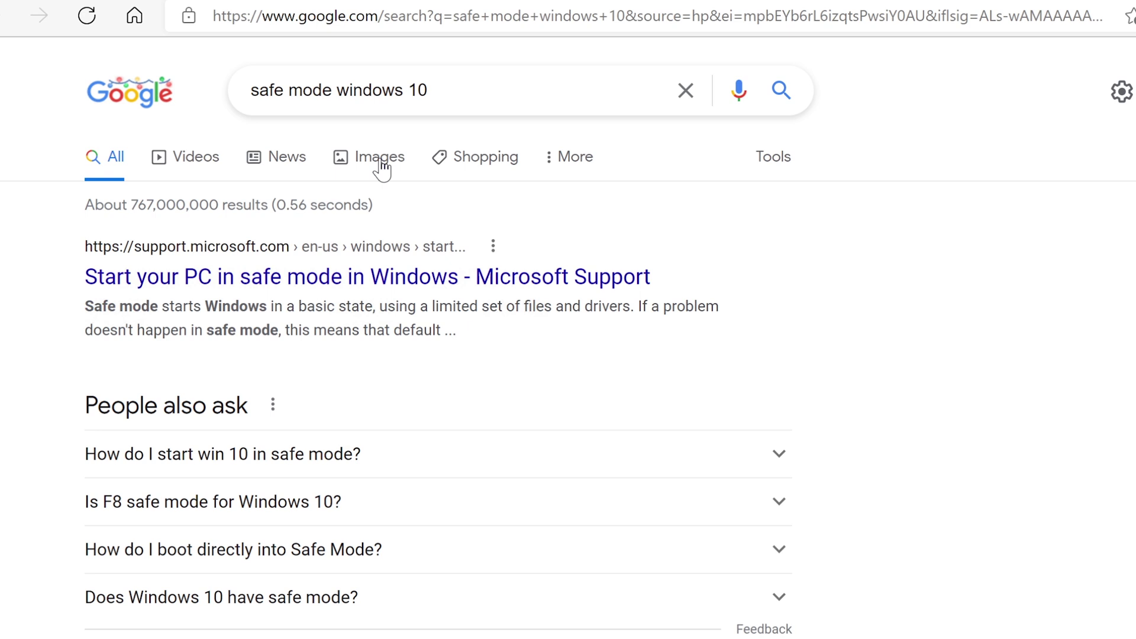
pyautogui.click(365, 174)
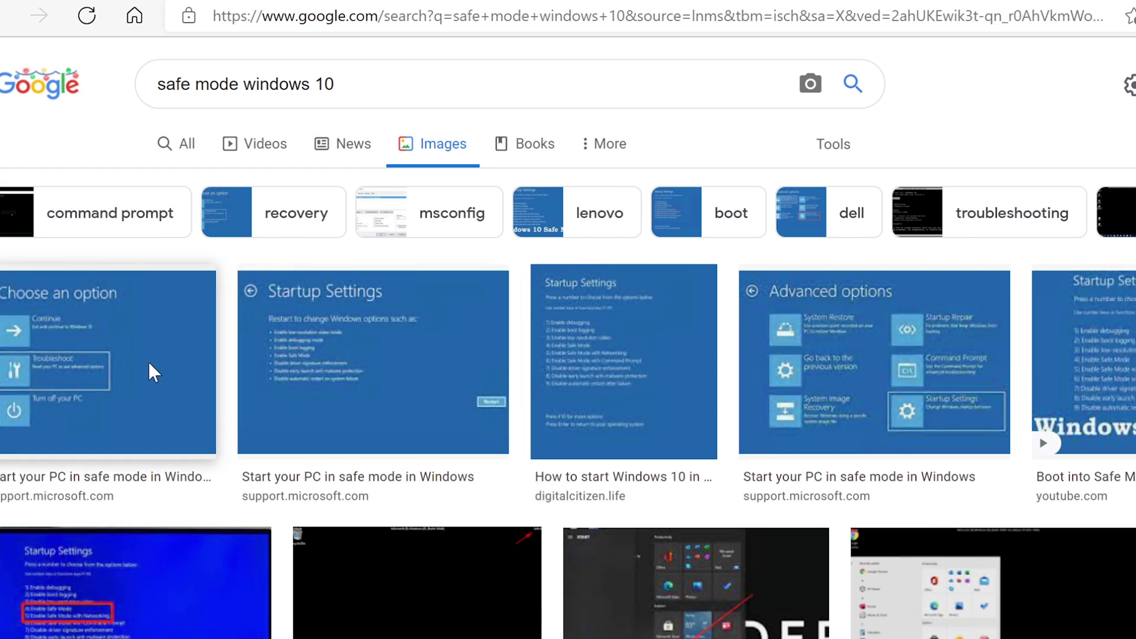
pyautogui.click(115, 329)
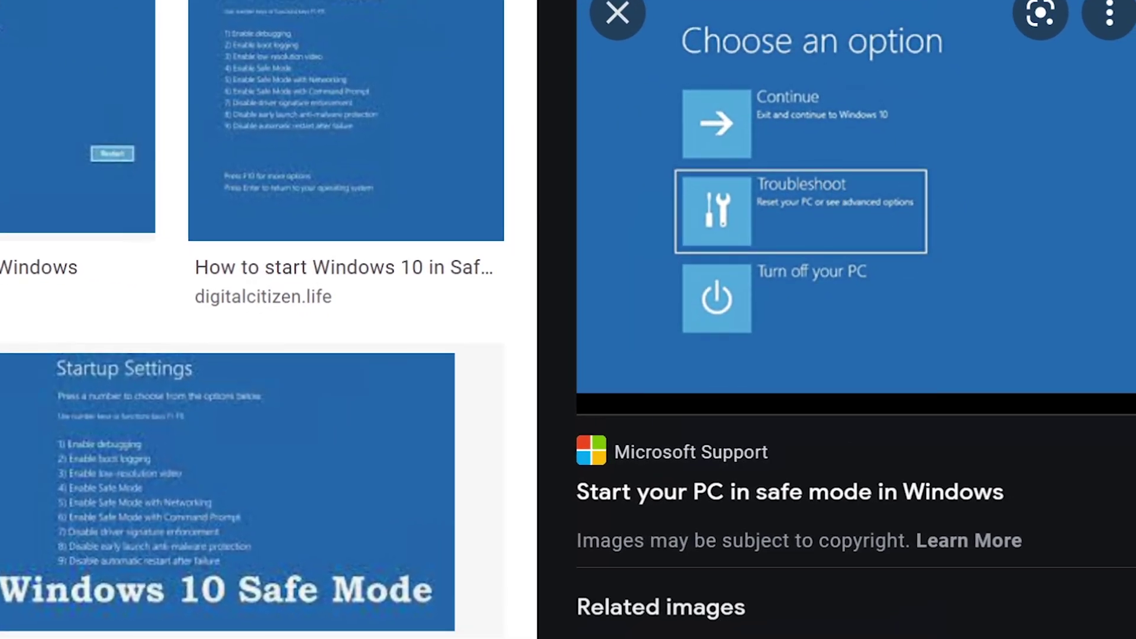
# Step: Examine the Microsoft Support safe mode picture and its related images showing the Windows 10 troubleshooting and startup screens
pyautogui.scroll(-5, 856, 320)
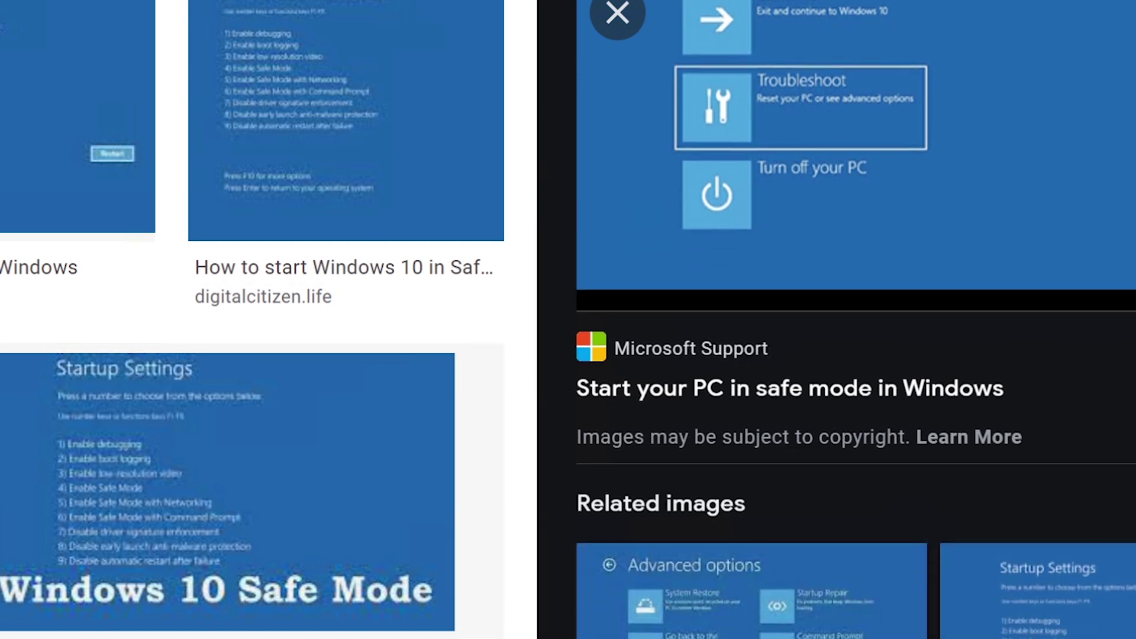
pyautogui.scroll(-1, 855, 319)
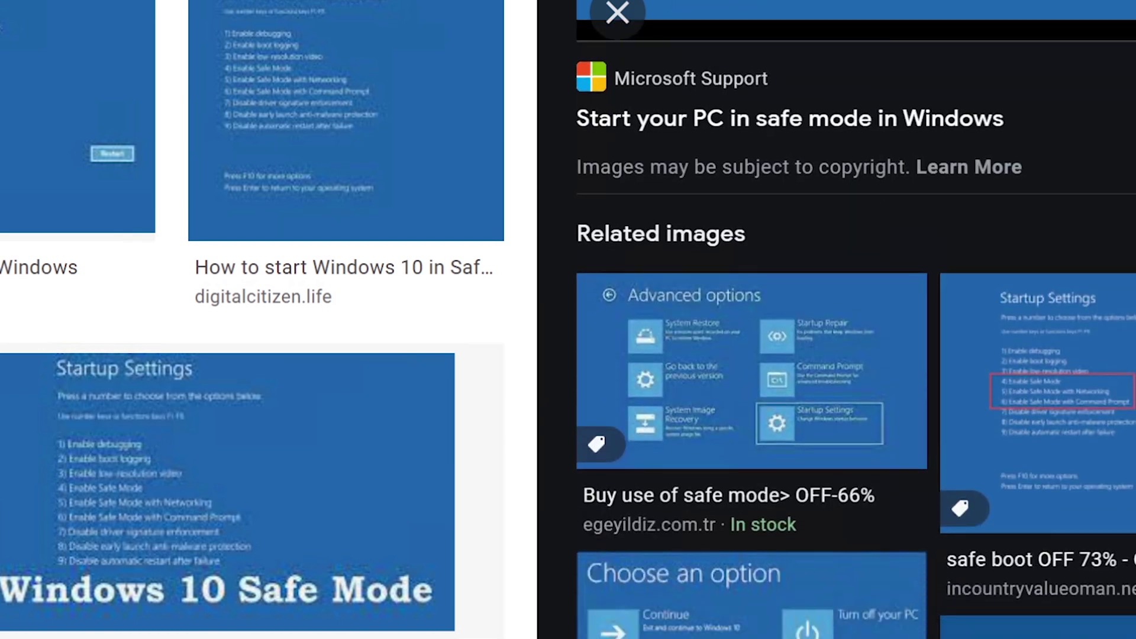
pyautogui.scroll(-6, 856, 320)
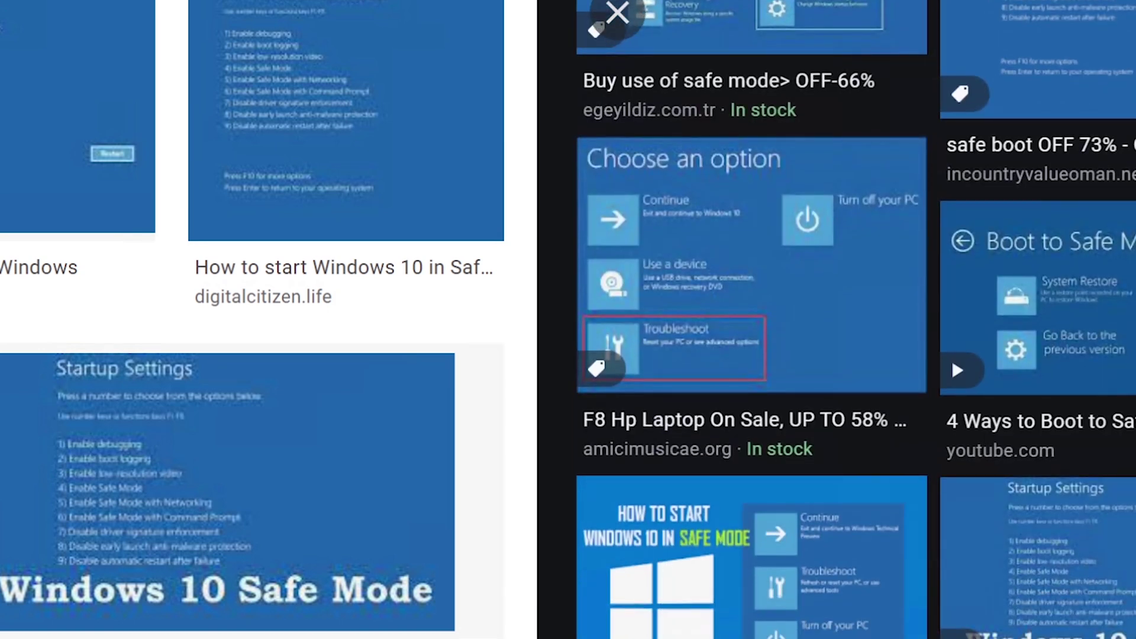
pyautogui.scroll(-1, 856, 320)
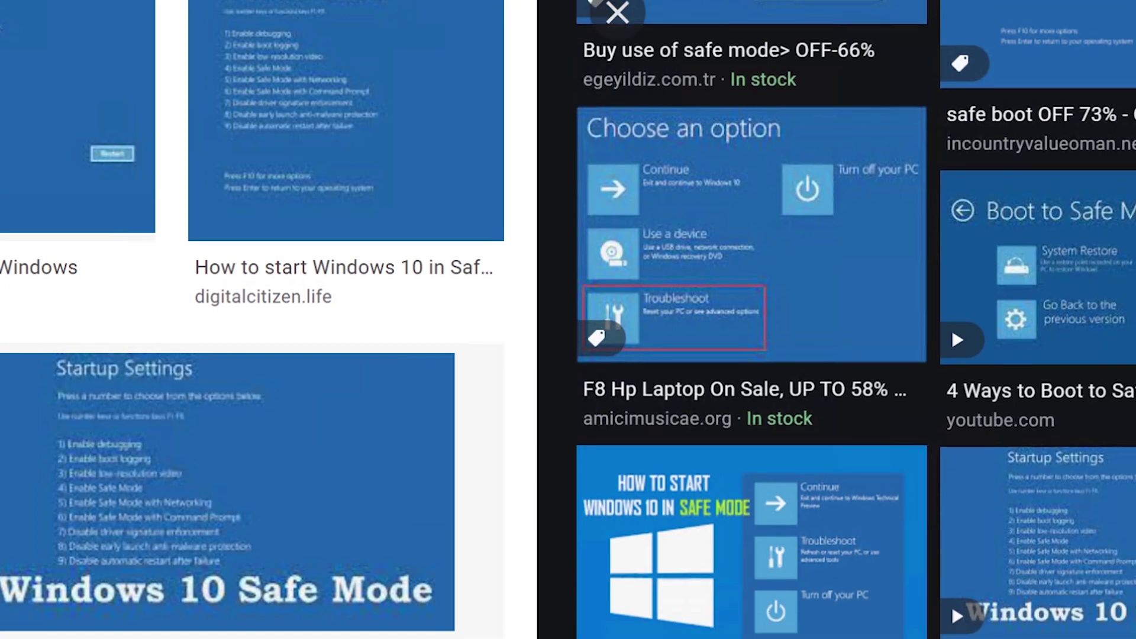
pyautogui.scroll(-1, 856, 320)
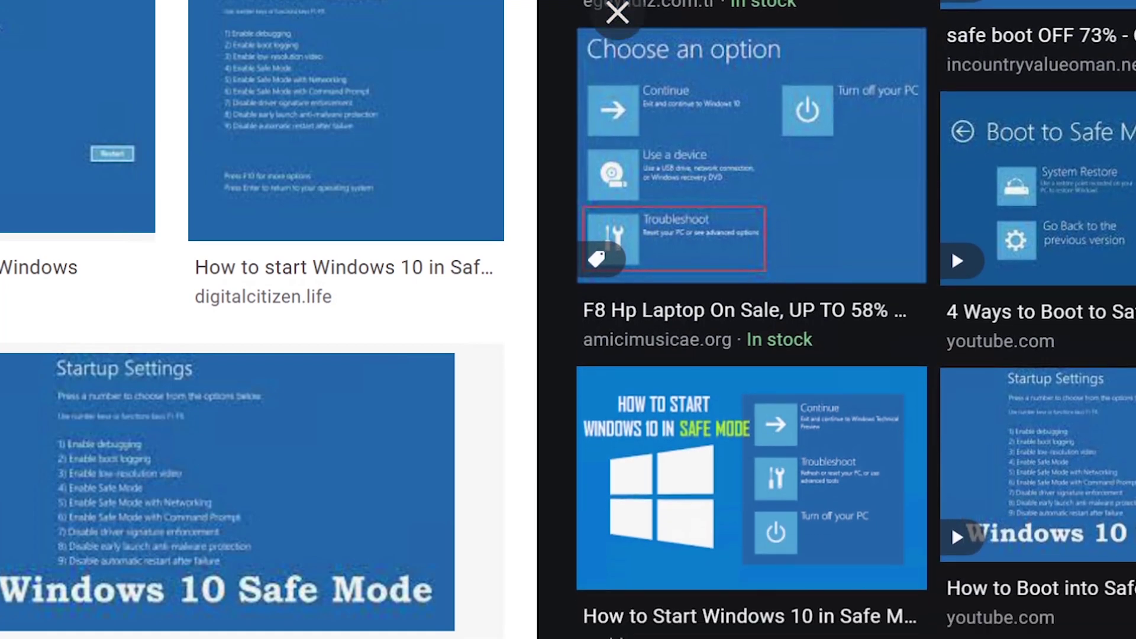
pyautogui.scroll(-1, 626, 81)
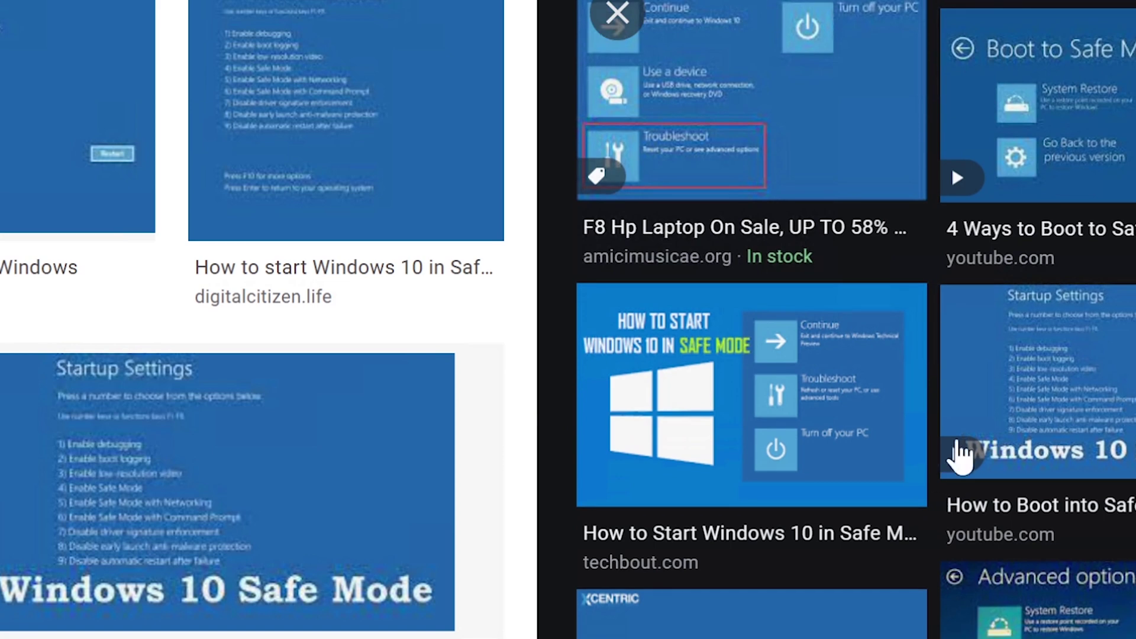
pyautogui.scroll(-2, 855, 319)
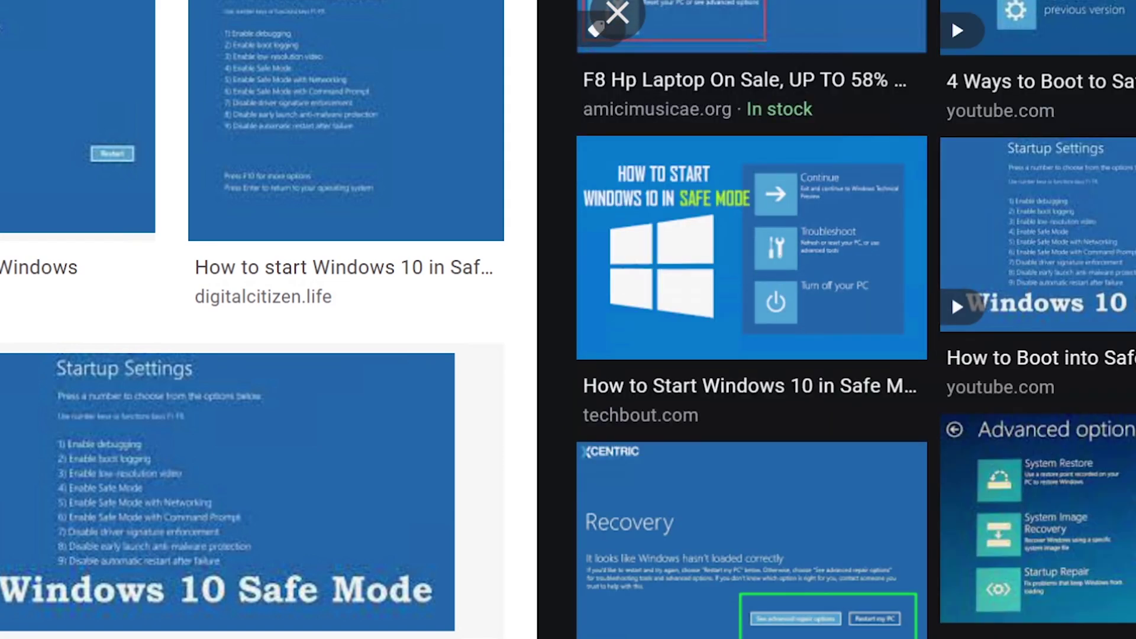
pyautogui.scroll(2, 856, 320)
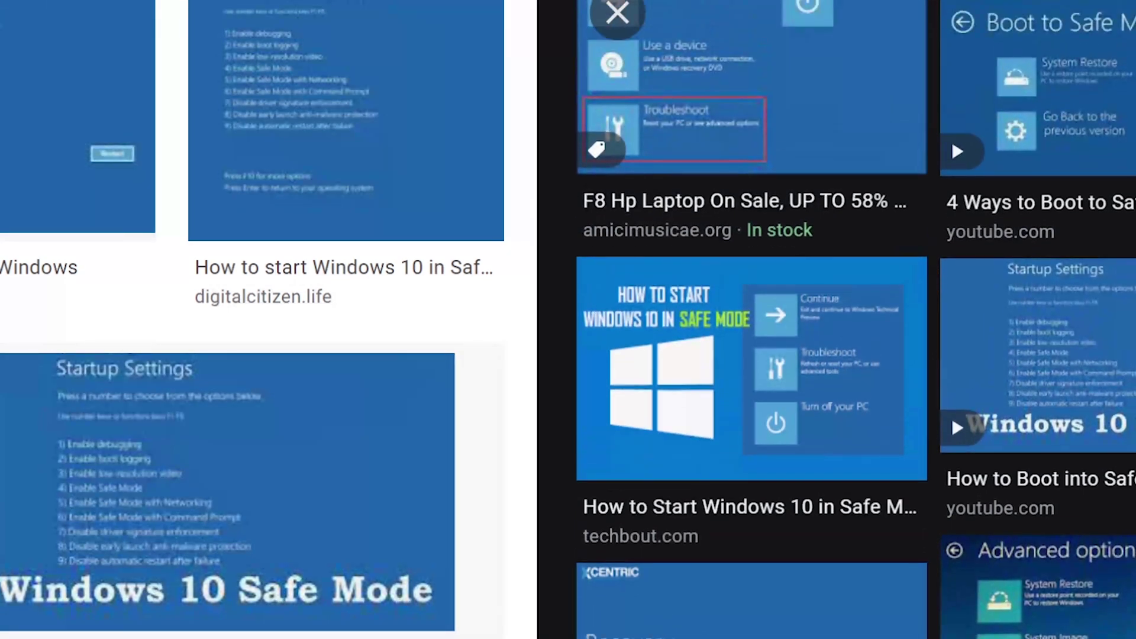
pyautogui.scroll(2, 856, 320)
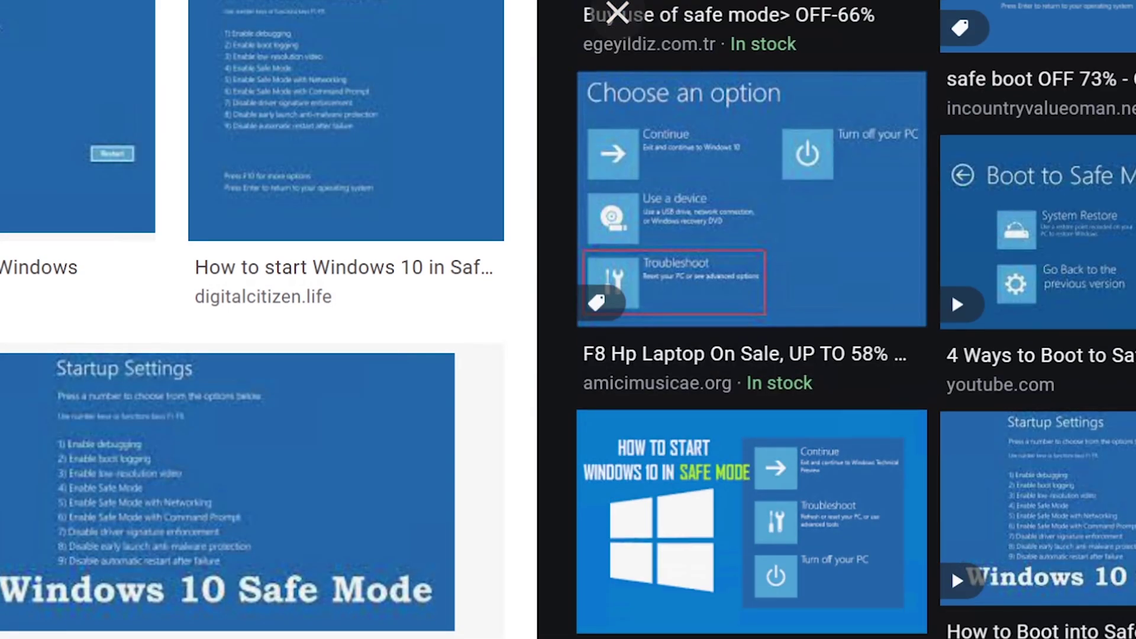
pyautogui.scroll(5, 999, 279)
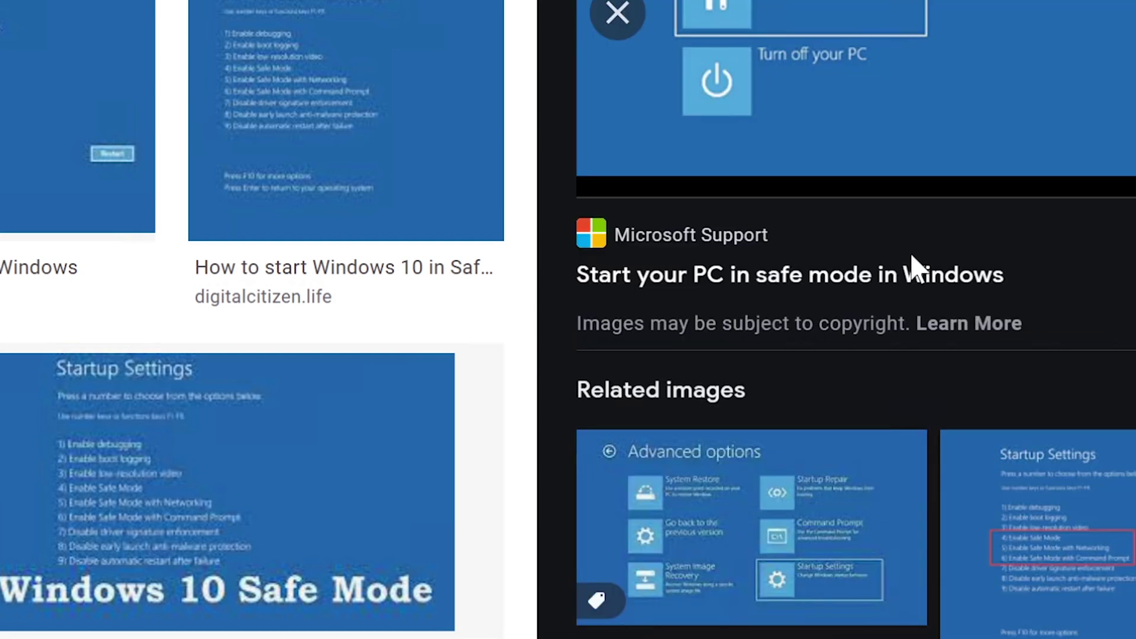
pyautogui.scroll(4, 903, 280)
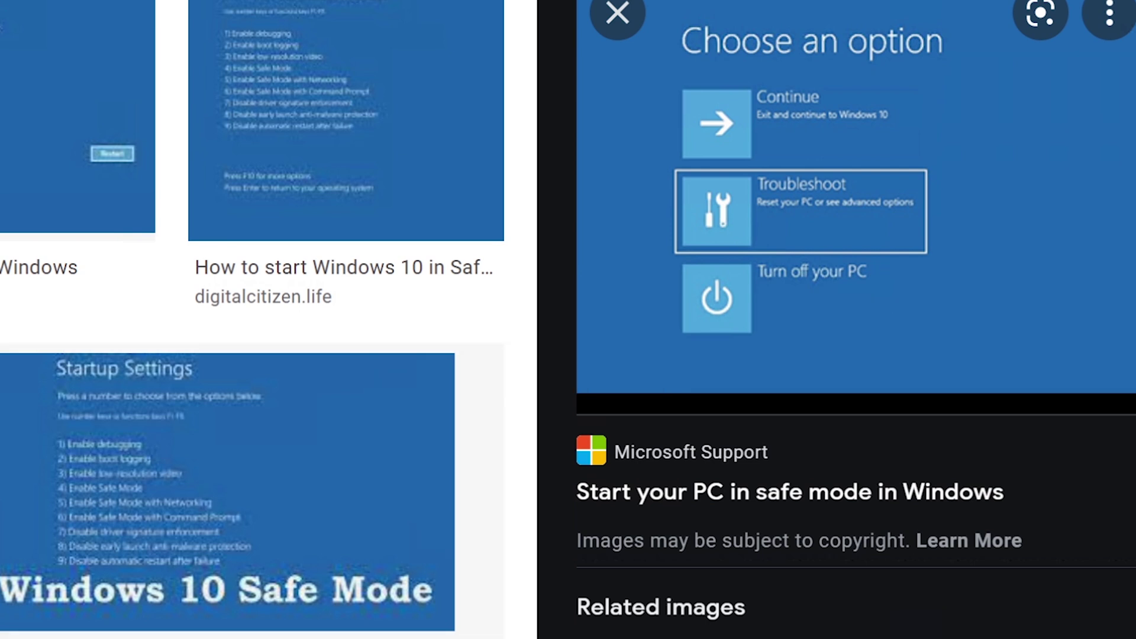
# Step: Read the Wikipedia article on the blue screen of death from the introduction through History and Formats to the Windows NT section
pyautogui.press('Right')
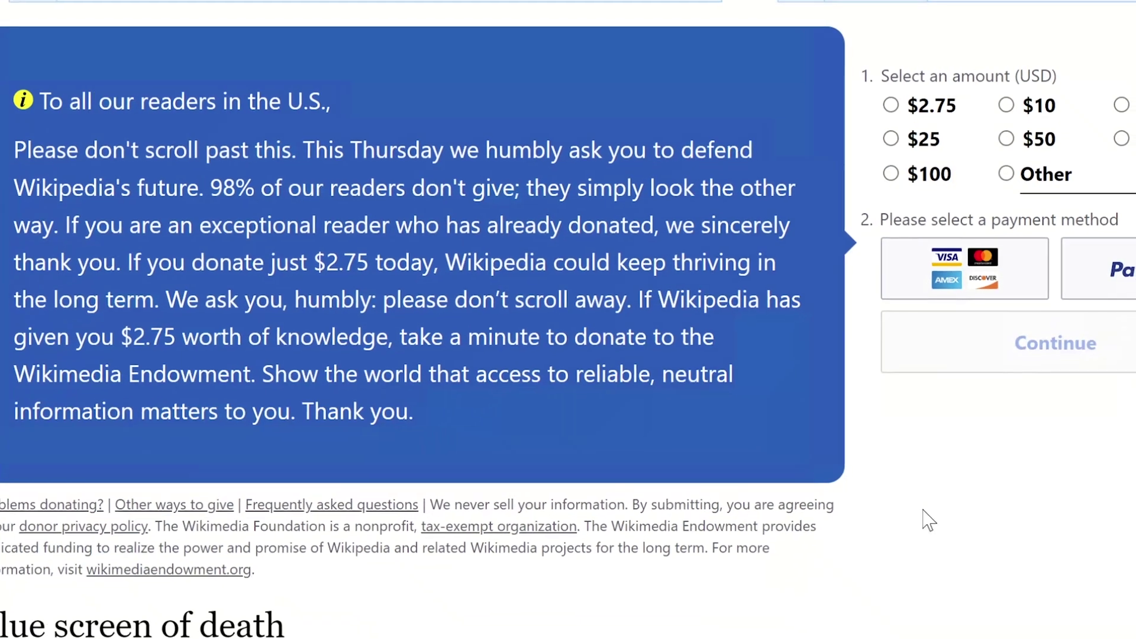
pyautogui.scroll(-4, 597, 319)
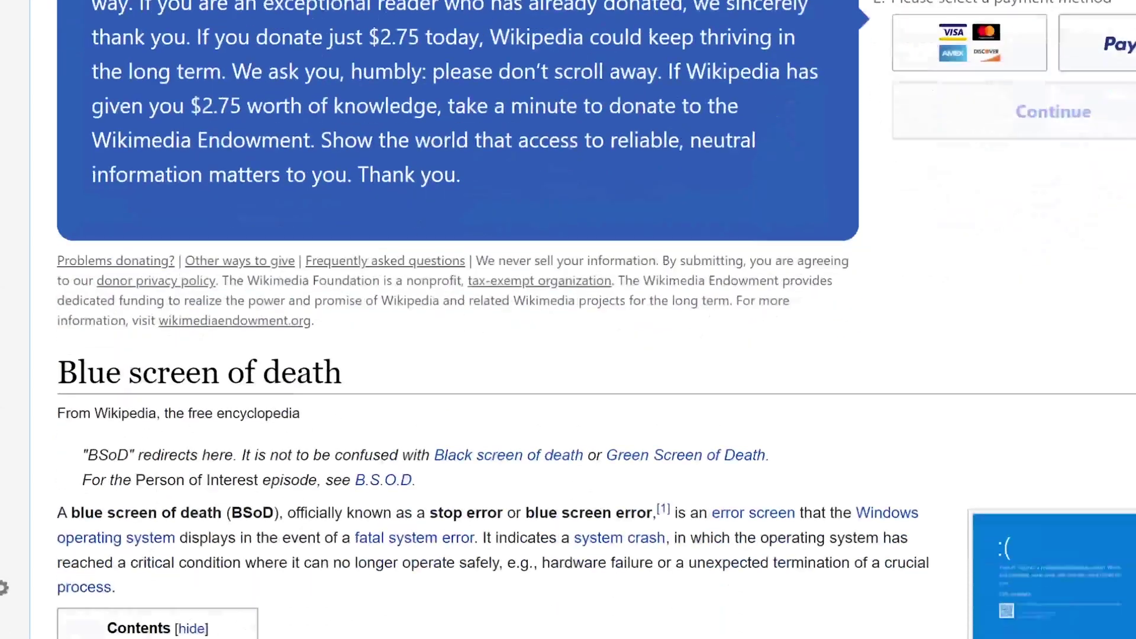
pyautogui.scroll(-8, 568, 320)
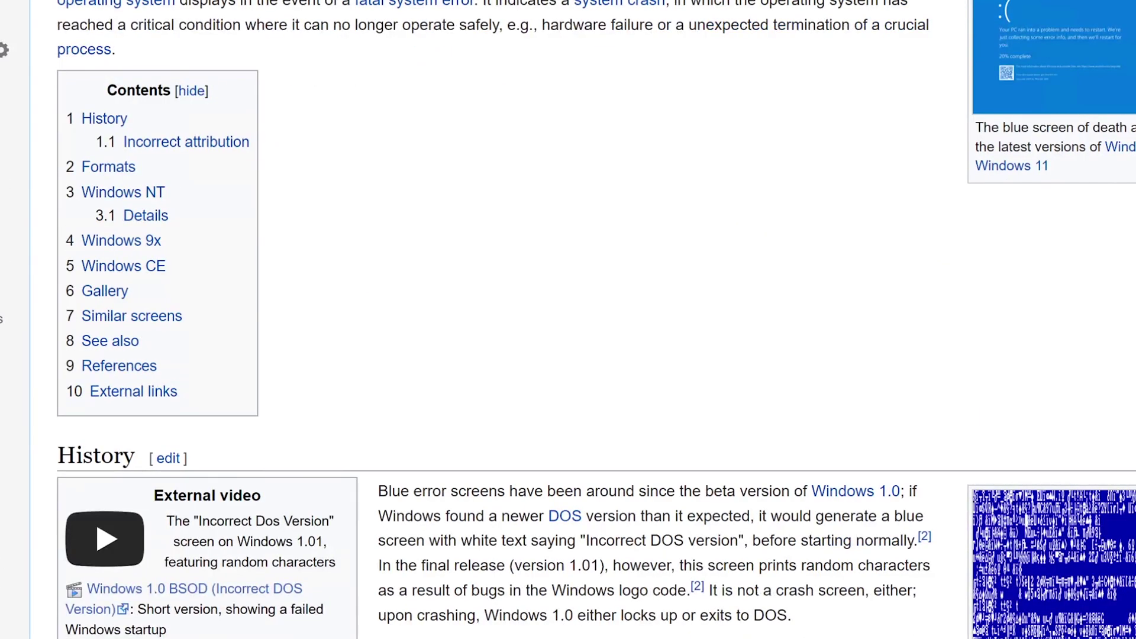
pyautogui.scroll(4, 1040, 274)
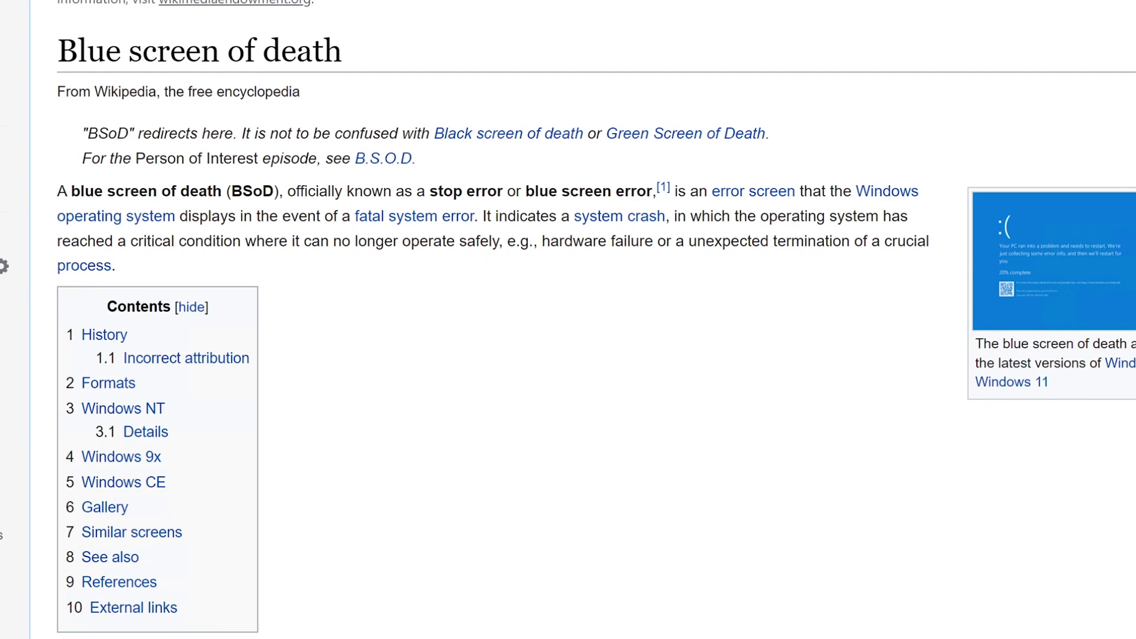
pyautogui.scroll(-5, 568, 319)
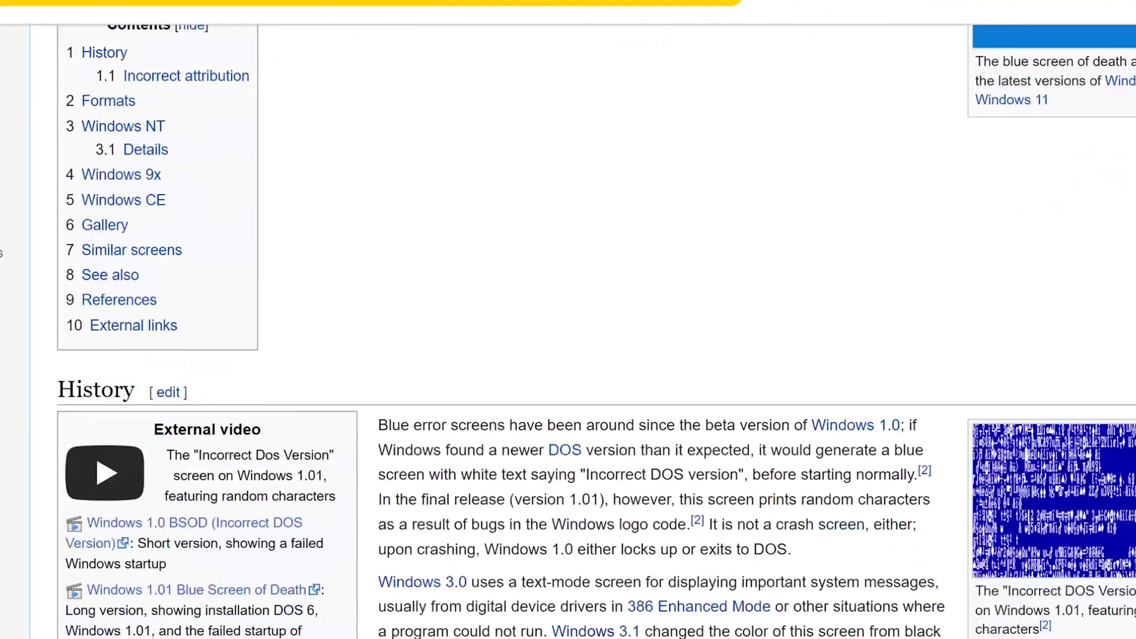
pyautogui.scroll(-1, 568, 331)
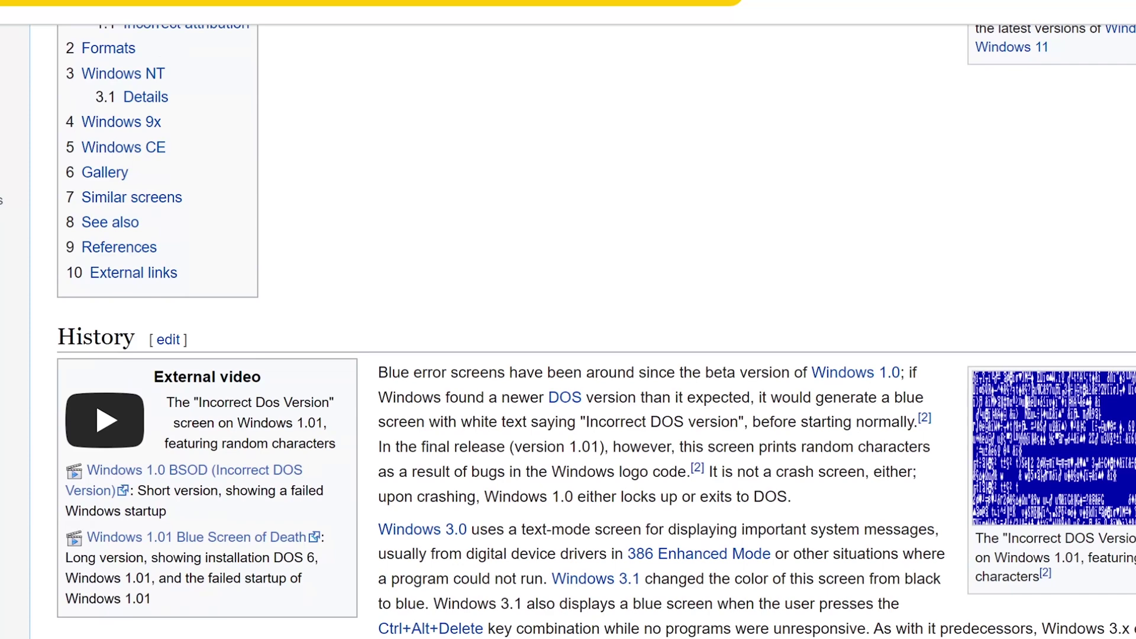
pyautogui.scroll(-2, 568, 332)
pyautogui.scroll(-2, 568, 332)
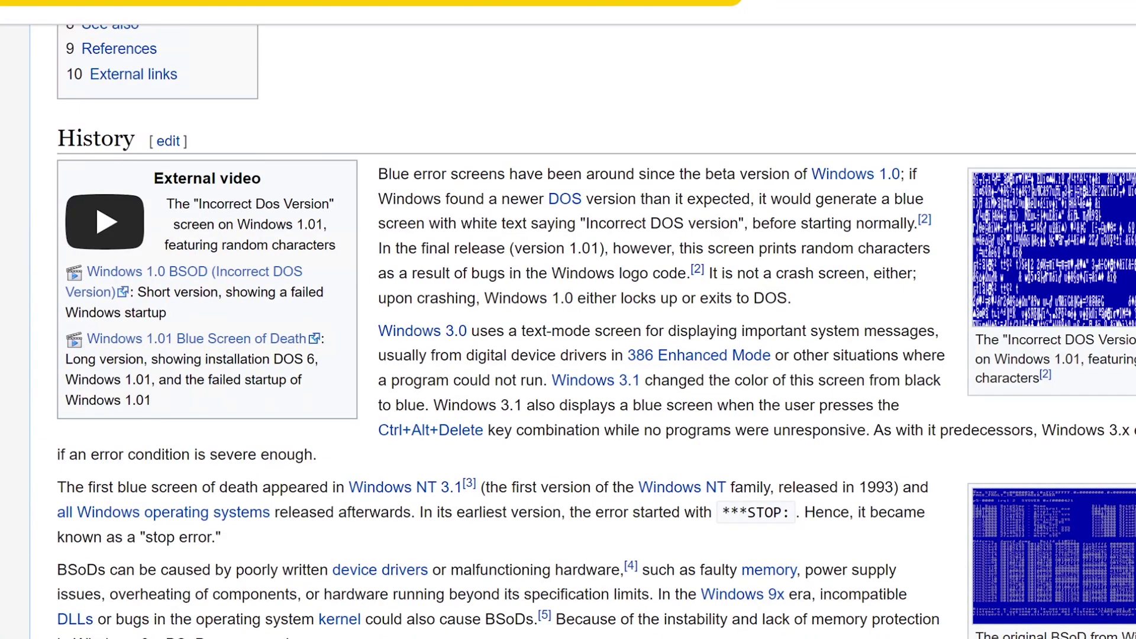
pyautogui.scroll(-6, 568, 331)
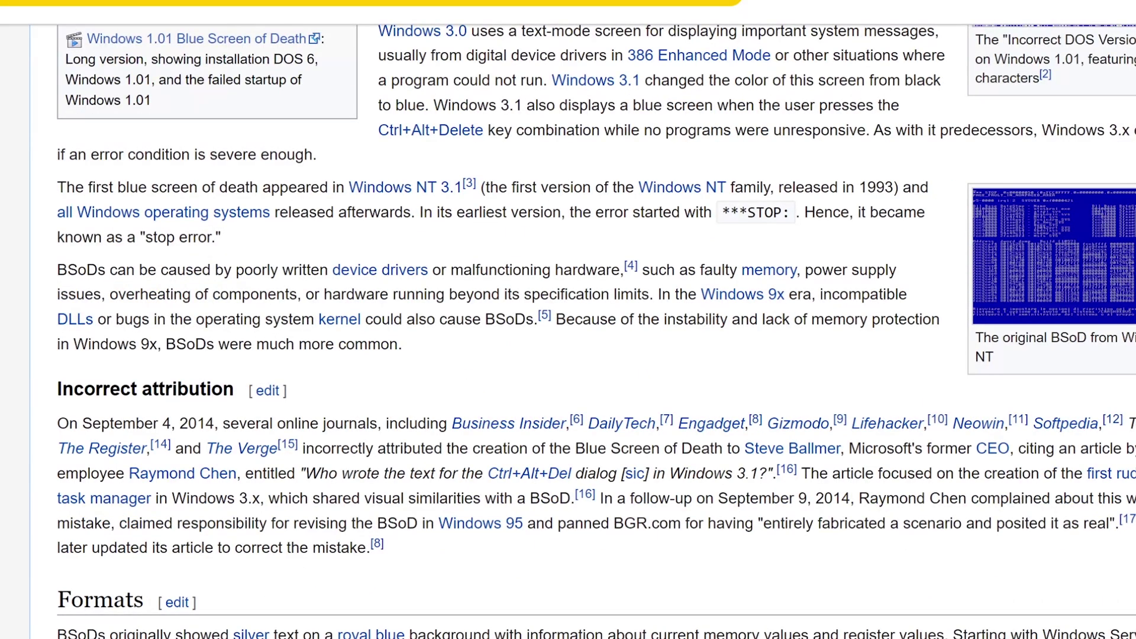
pyautogui.scroll(-12, 568, 331)
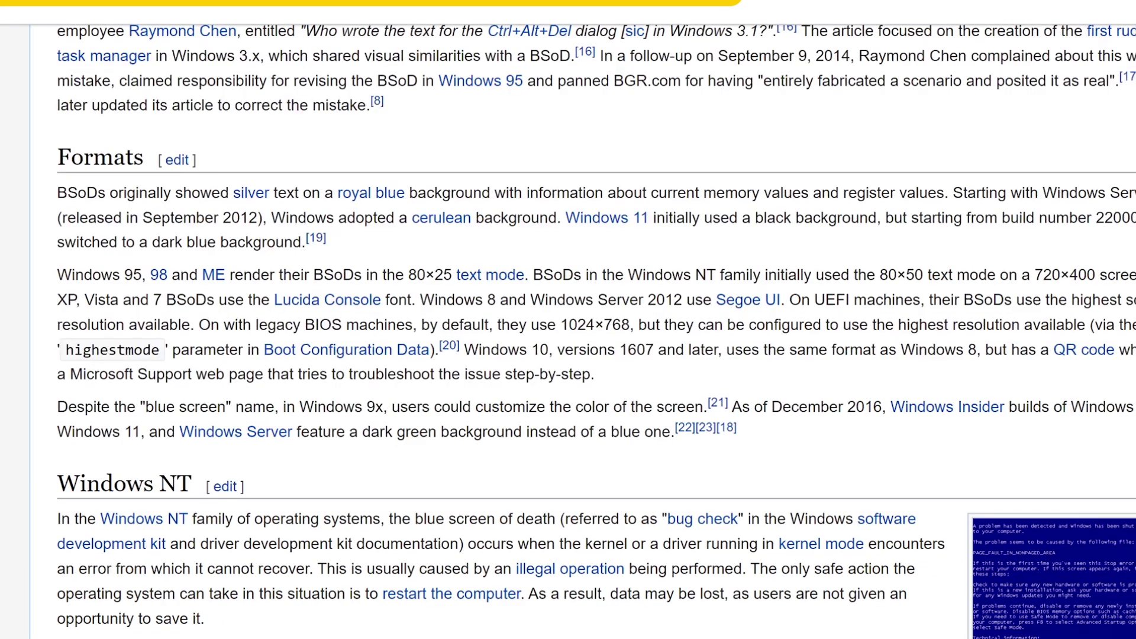
pyautogui.scroll(-6, 592, 331)
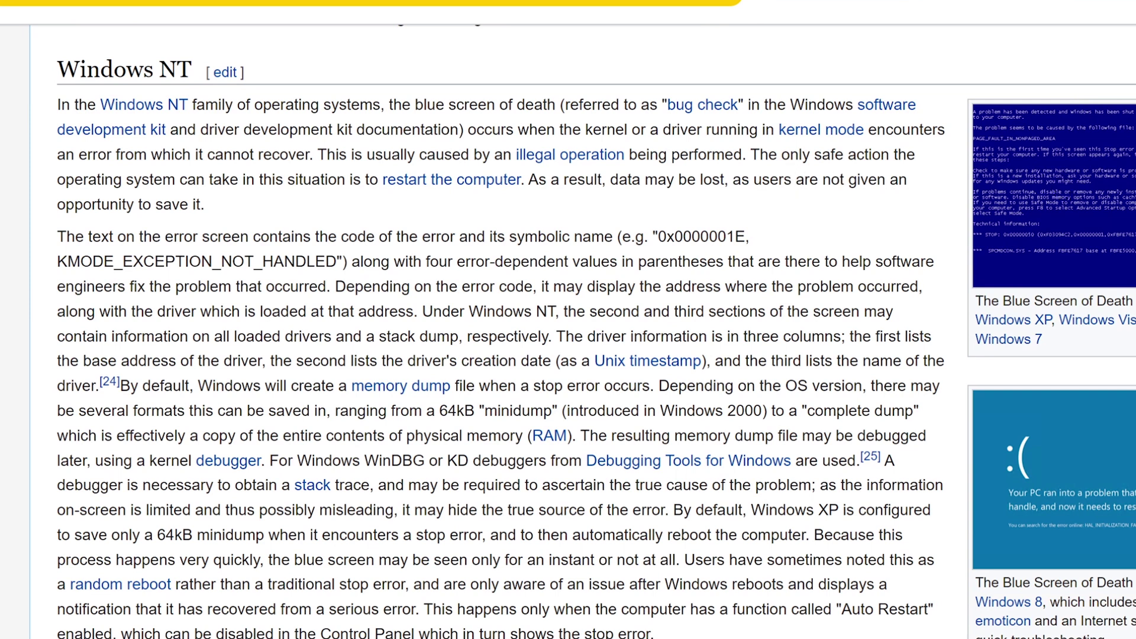
# Step: Return to the Blue Screen request and start an internal note reading "Reboot resolved the issue for the time being."
pyautogui.click(1077, 215)
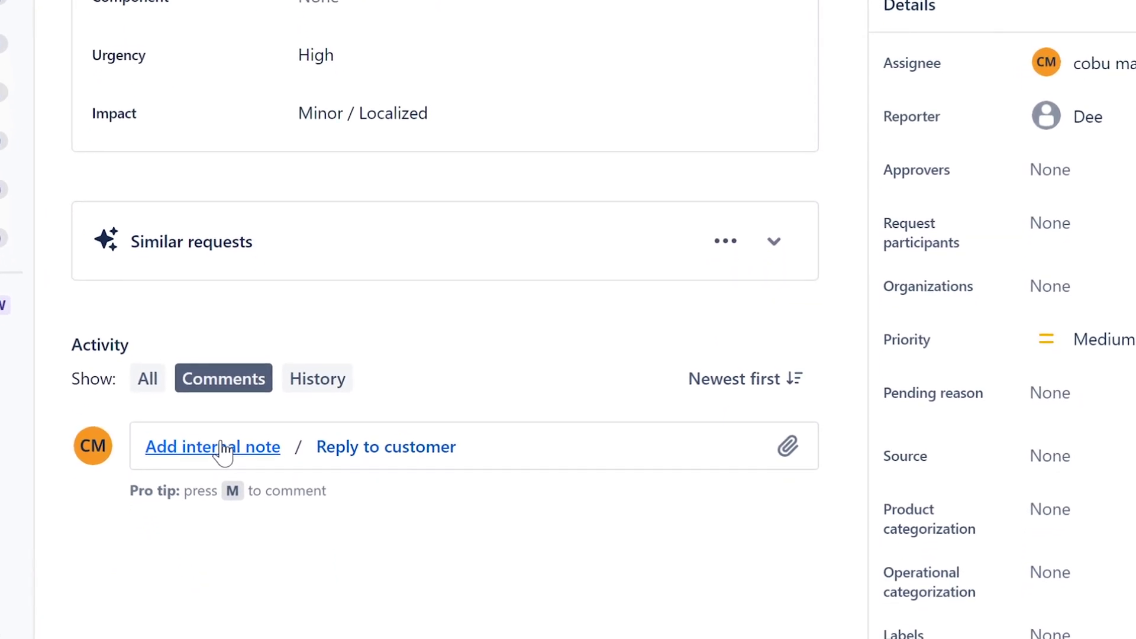
pyautogui.click(221, 448)
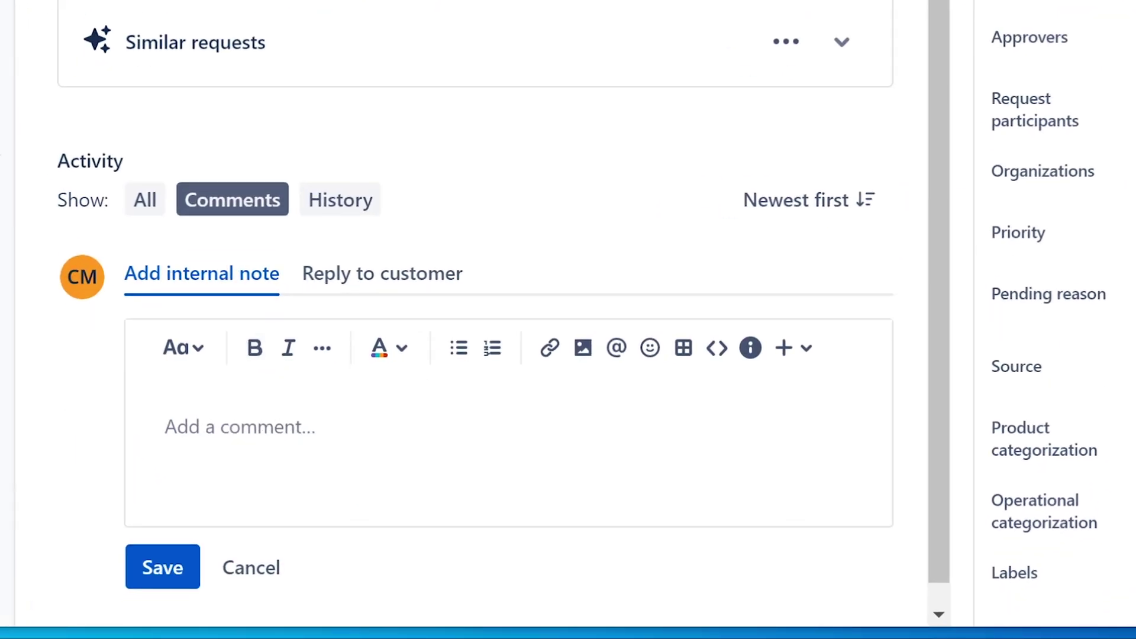
pyautogui.scroll(-1, 503, 304)
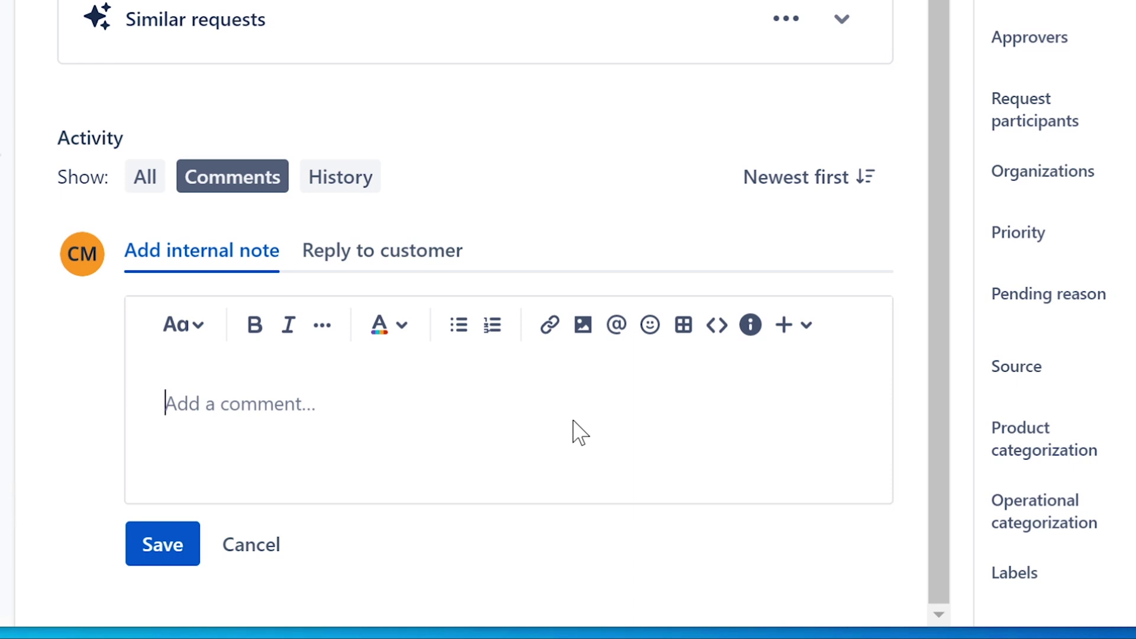
pyautogui.write('Rebo')
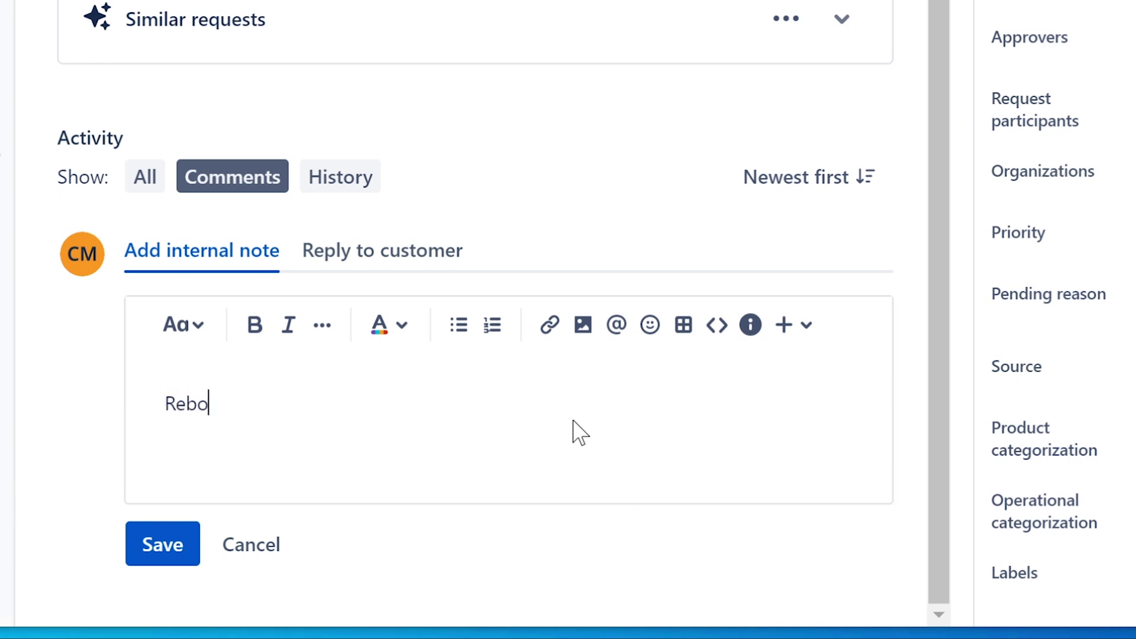
pyautogui.write('ot resolved the issu')
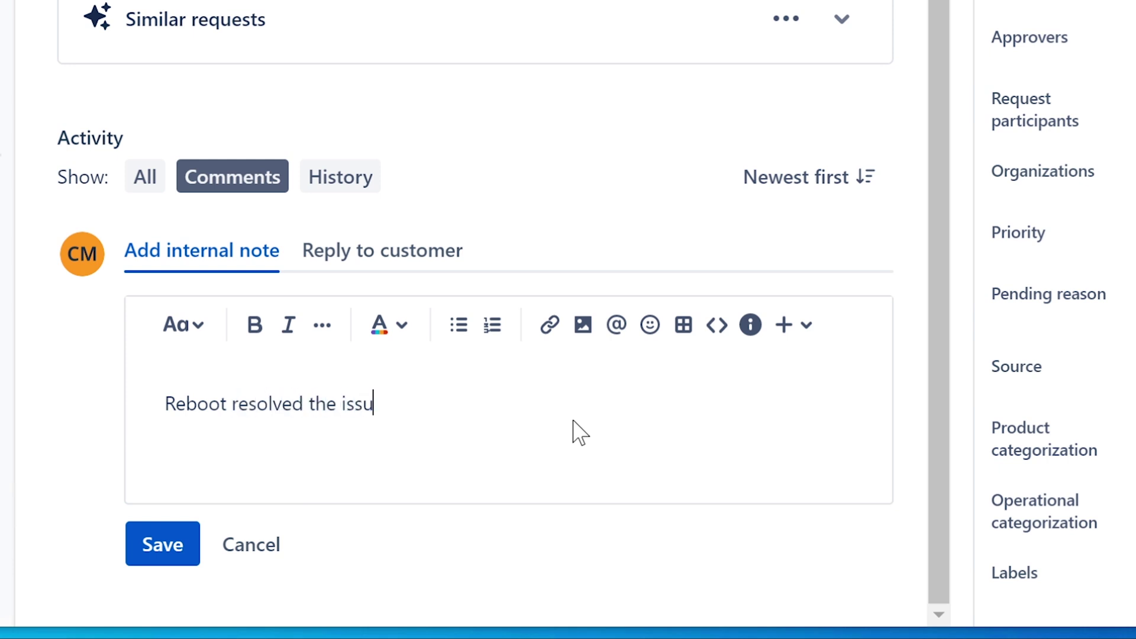
pyautogui.write('e for the time being.')
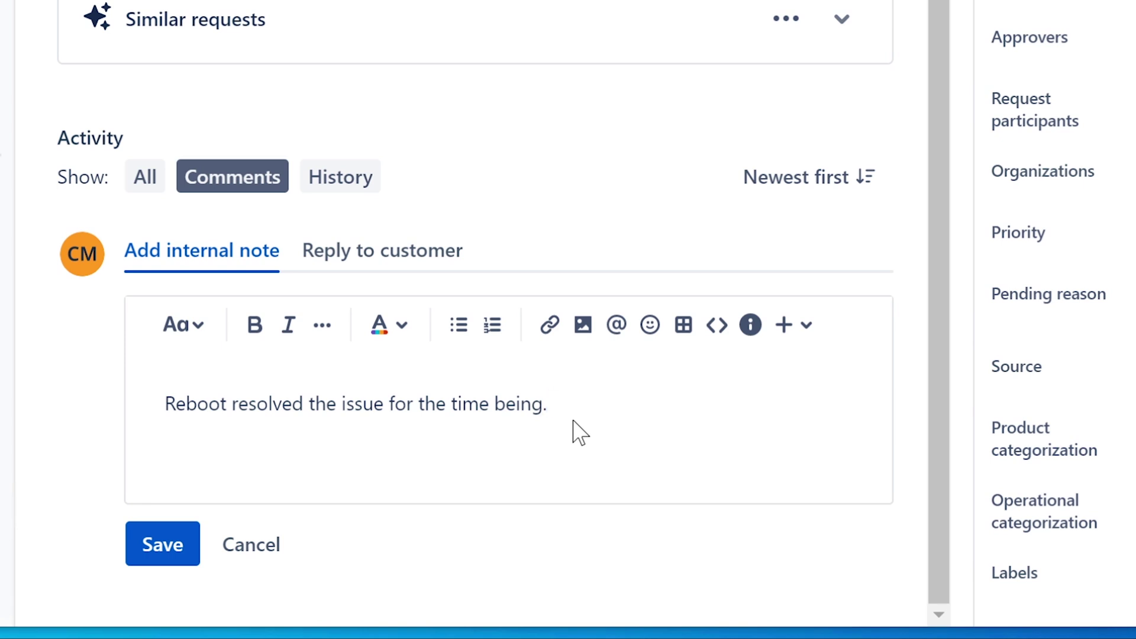
# Step: Continue the internal note with "However, this was a BSOD which could mean hardware problems"
pyautogui.write(' However, ')
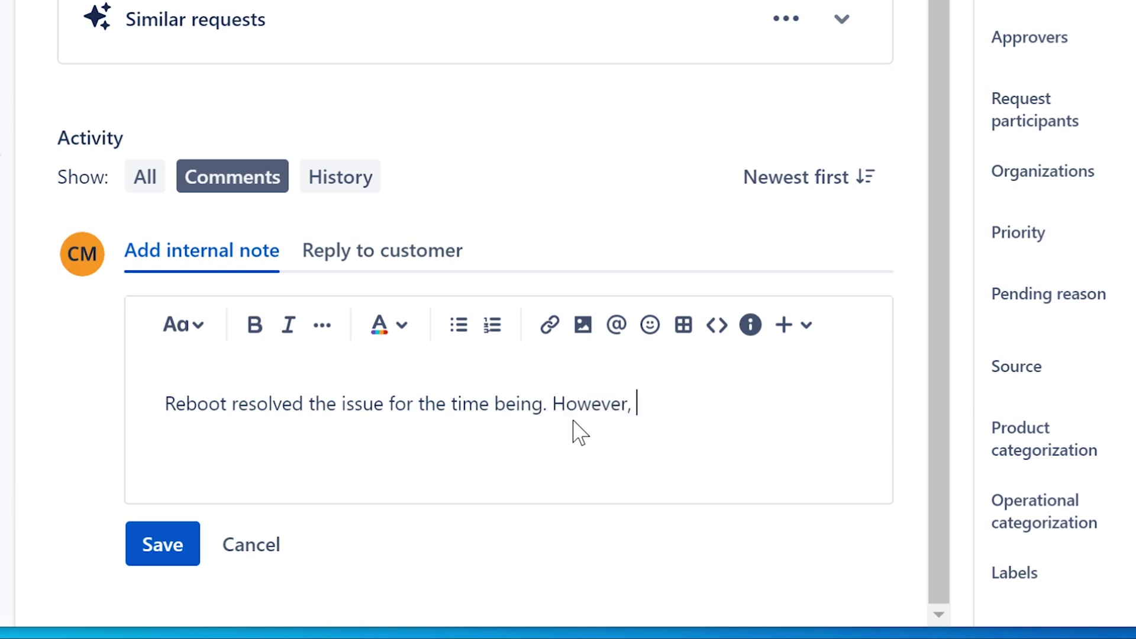
pyautogui.write('this was ')
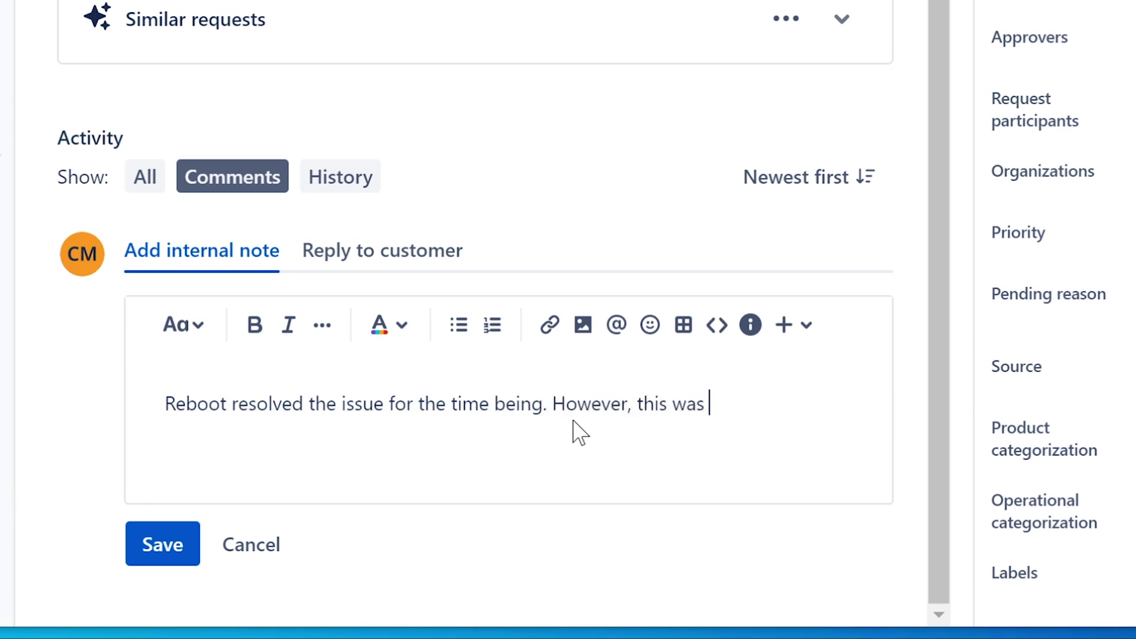
pyautogui.write('a BSOD')
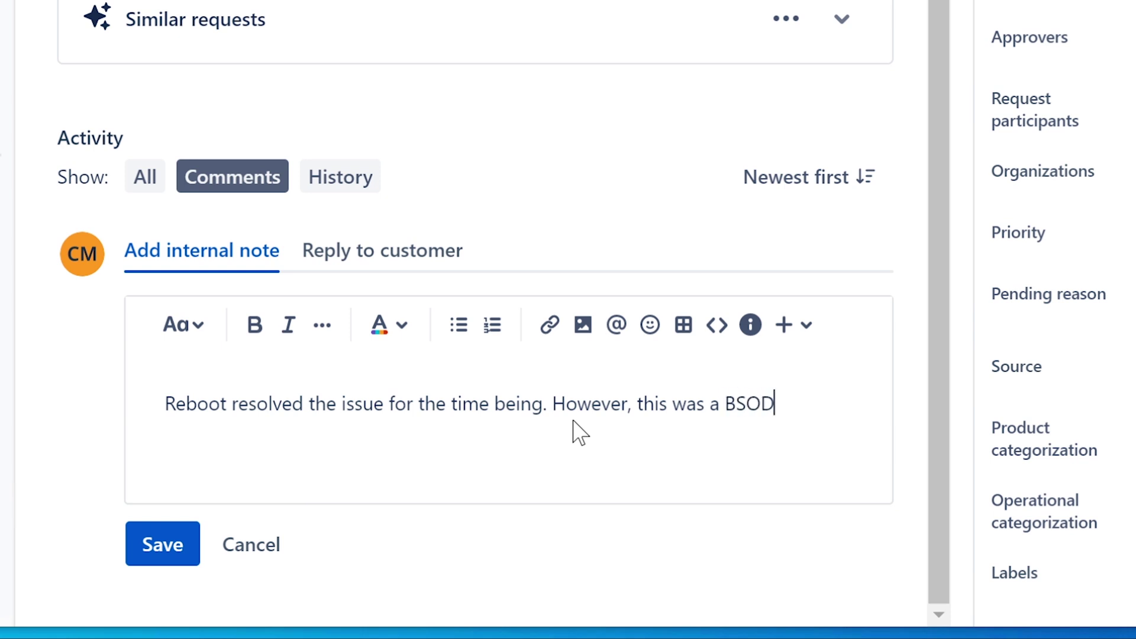
pyautogui.write(' which could me')
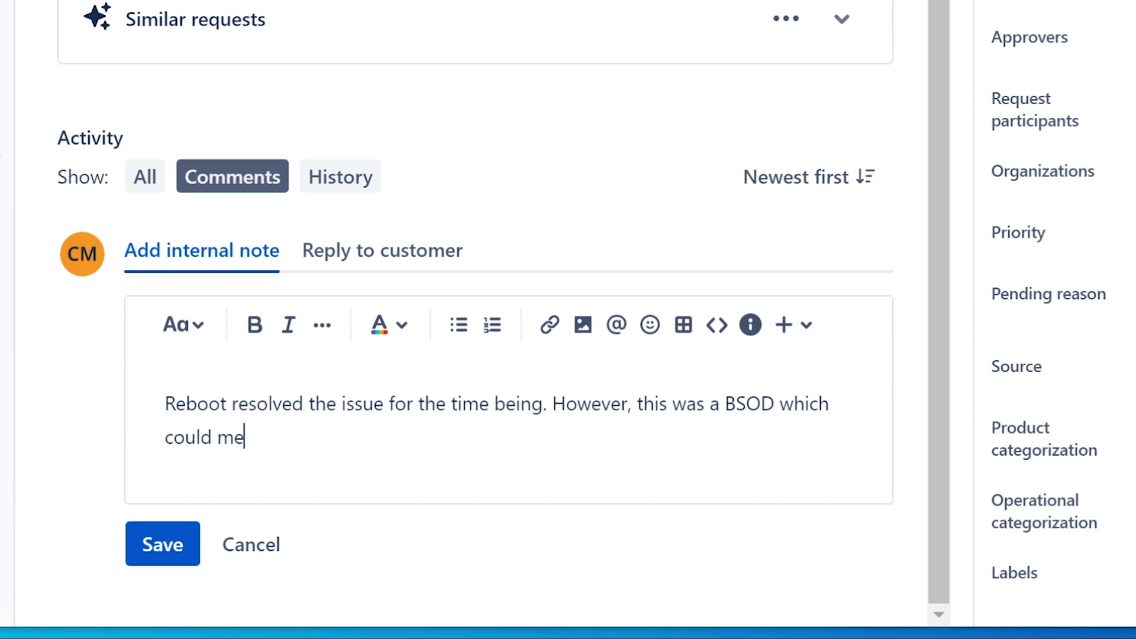
pyautogui.write('an hardware ')
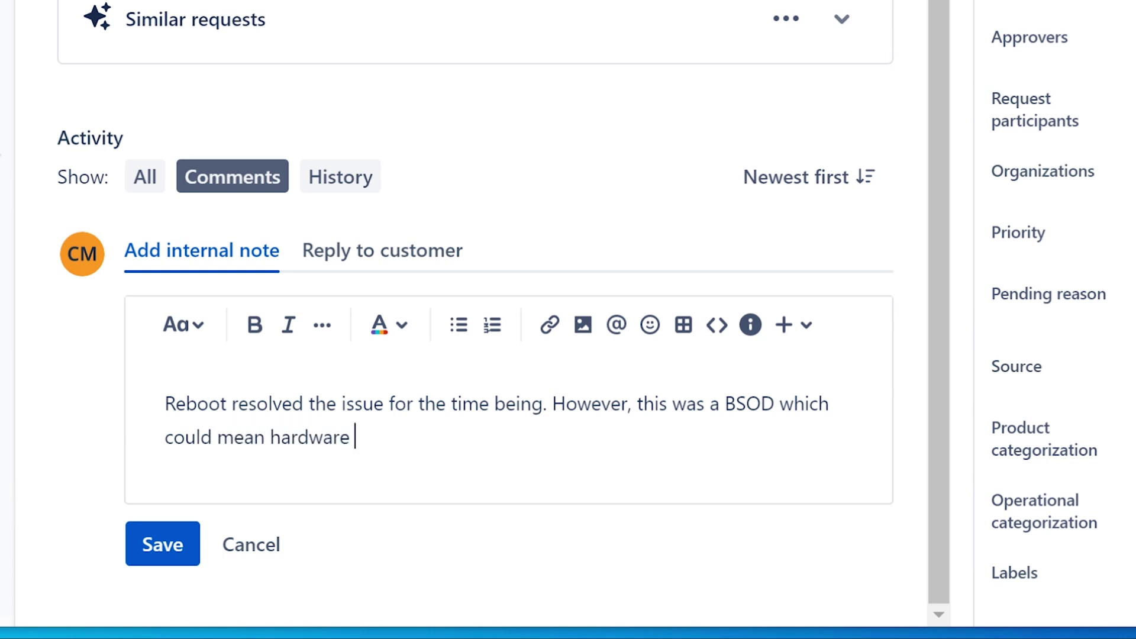
pyautogui.write('problems')
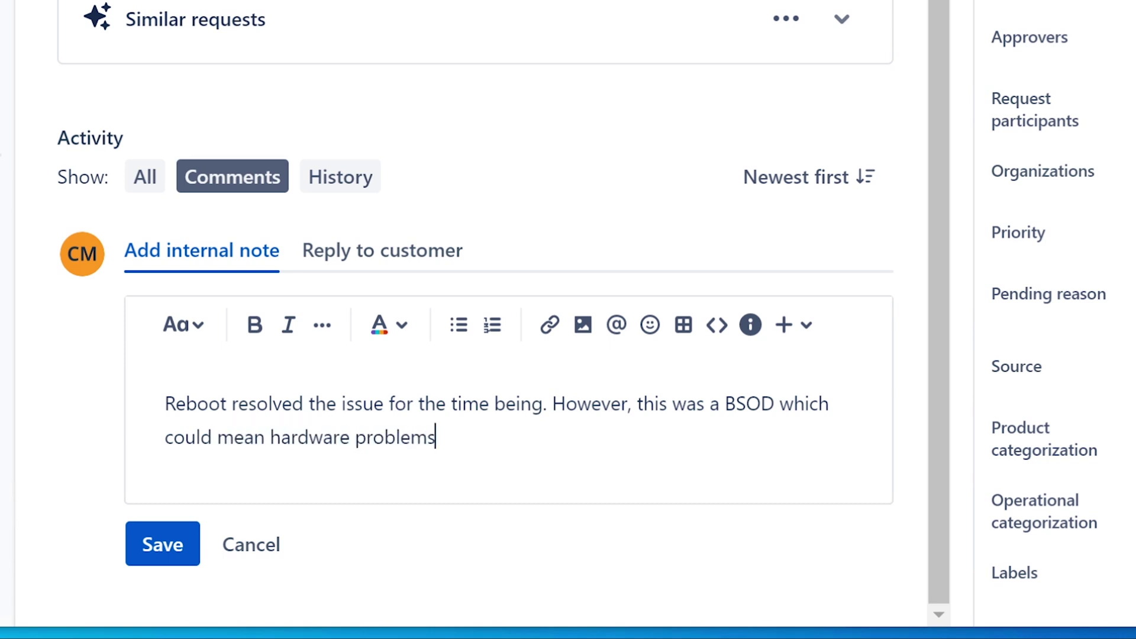
# Step: Add the sentence "If issue persists... educated user that computer may need to be replaced." to the note and end it with the technician's first name
pyautogui.write('. If issue persis')
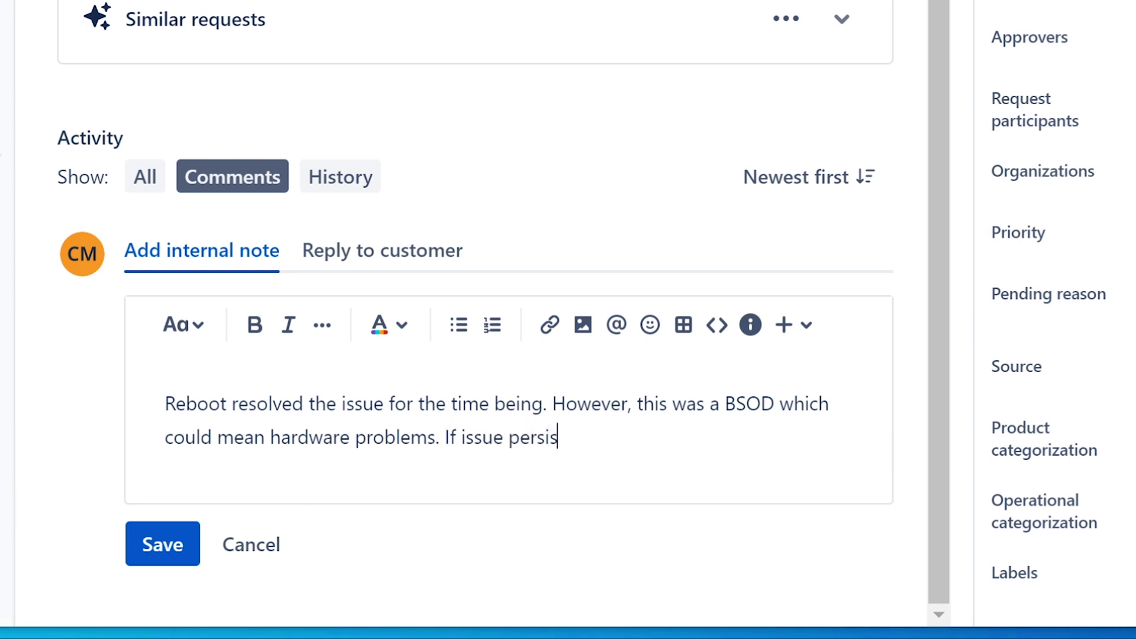
pyautogui.write('ts... educat')
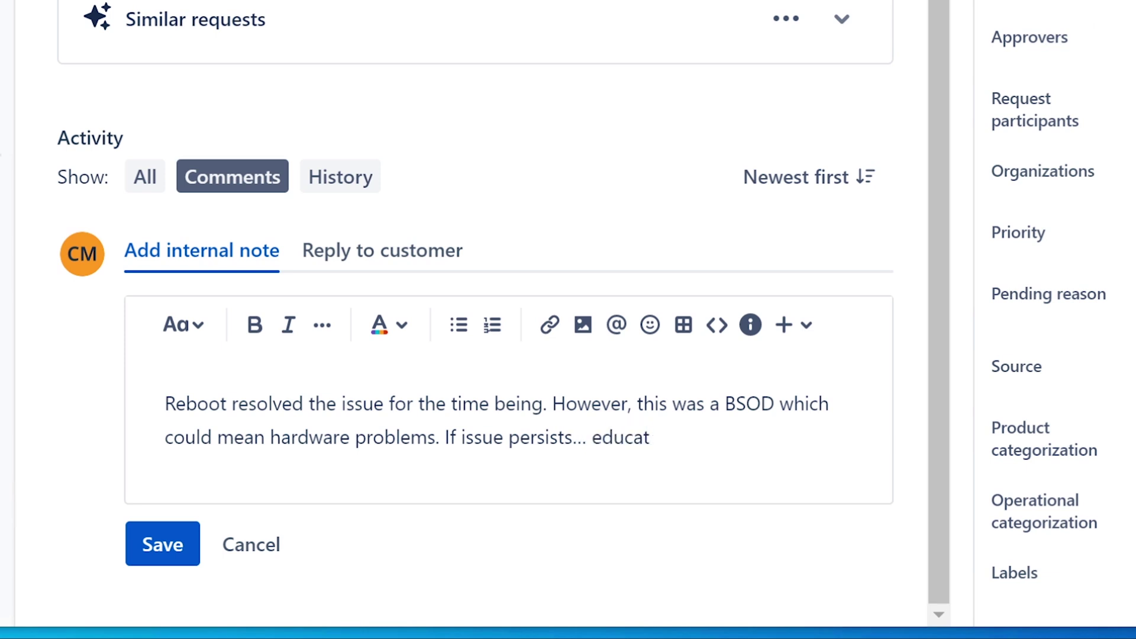
pyautogui.write('ed user tha')
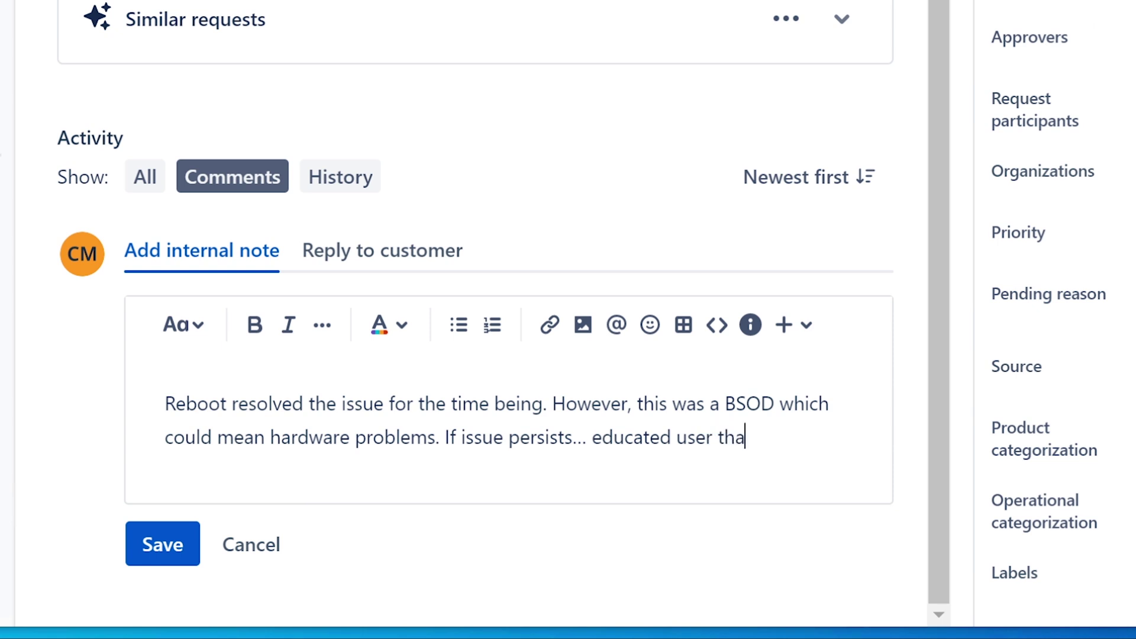
pyautogui.write('t')
pyautogui.write('compu')
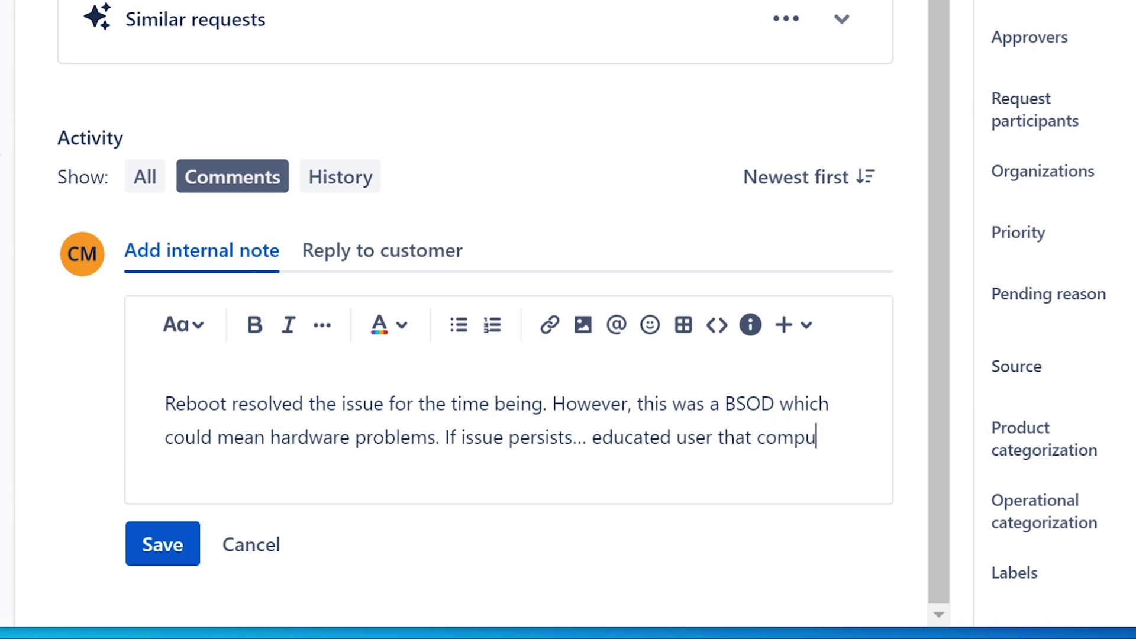
pyautogui.write('ter may need')
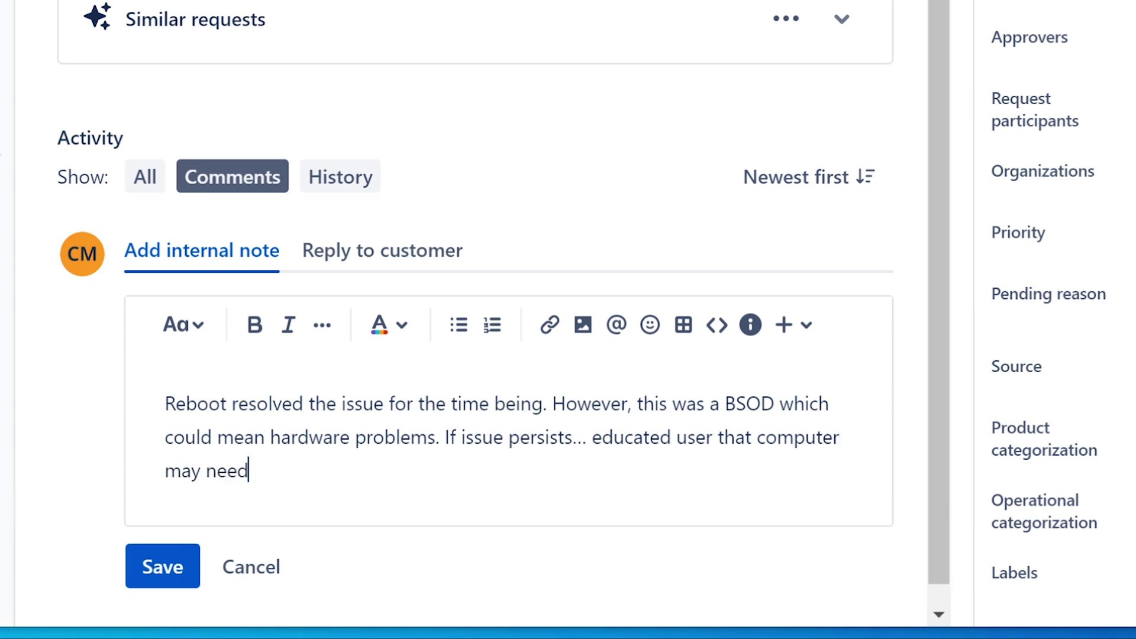
pyautogui.write(' to be replaced')
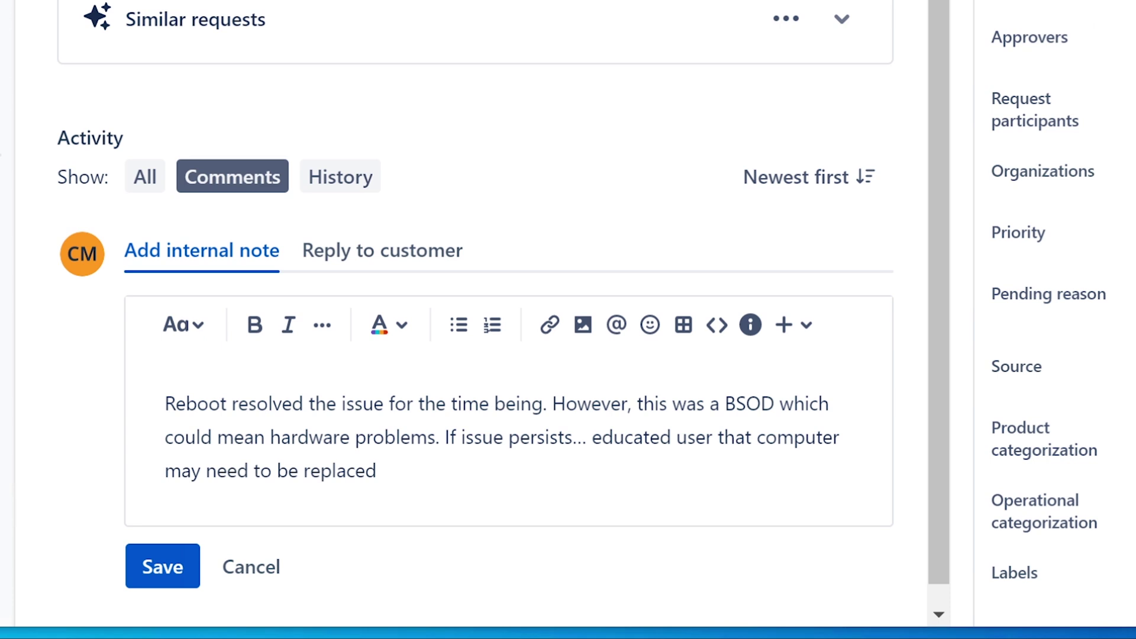
pyautogui.write('.')
pyautogui.write('Ervin')
# Step: Copy the full note text and save the comment as an internal note on the request
pyautogui.hotkey('ctrl', 'a')
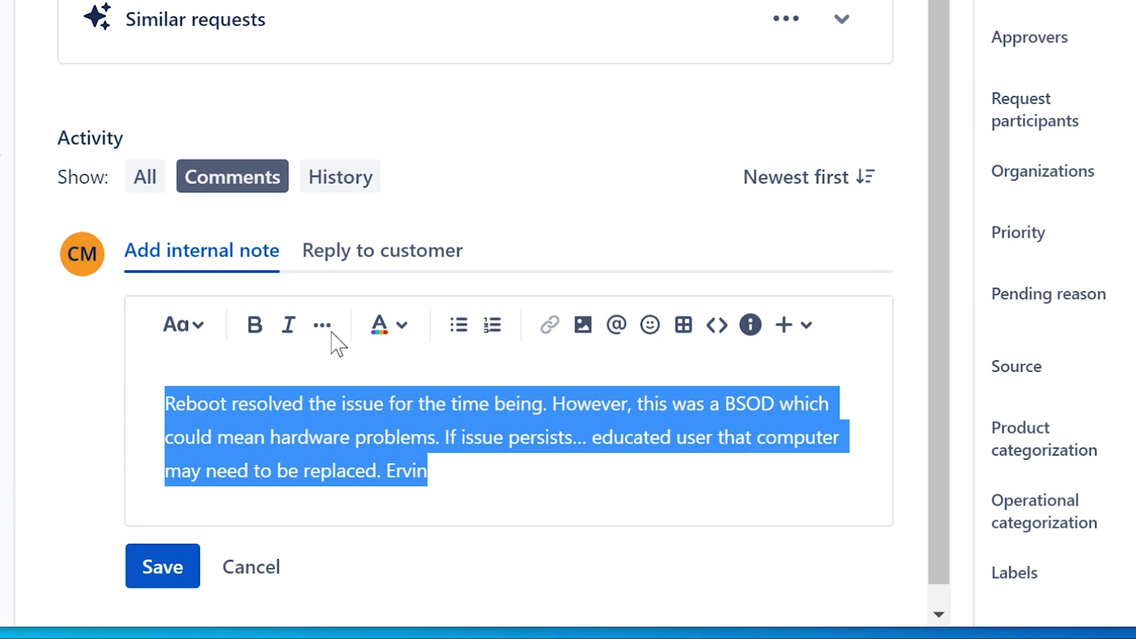
pyautogui.click(367, 254)
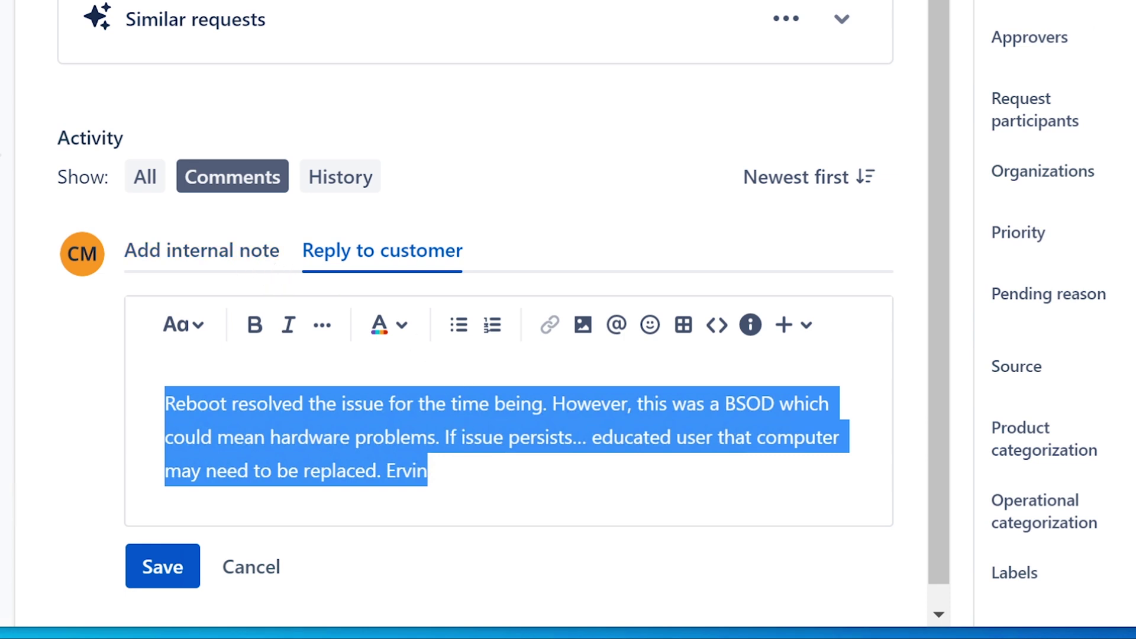
pyautogui.click(232, 264)
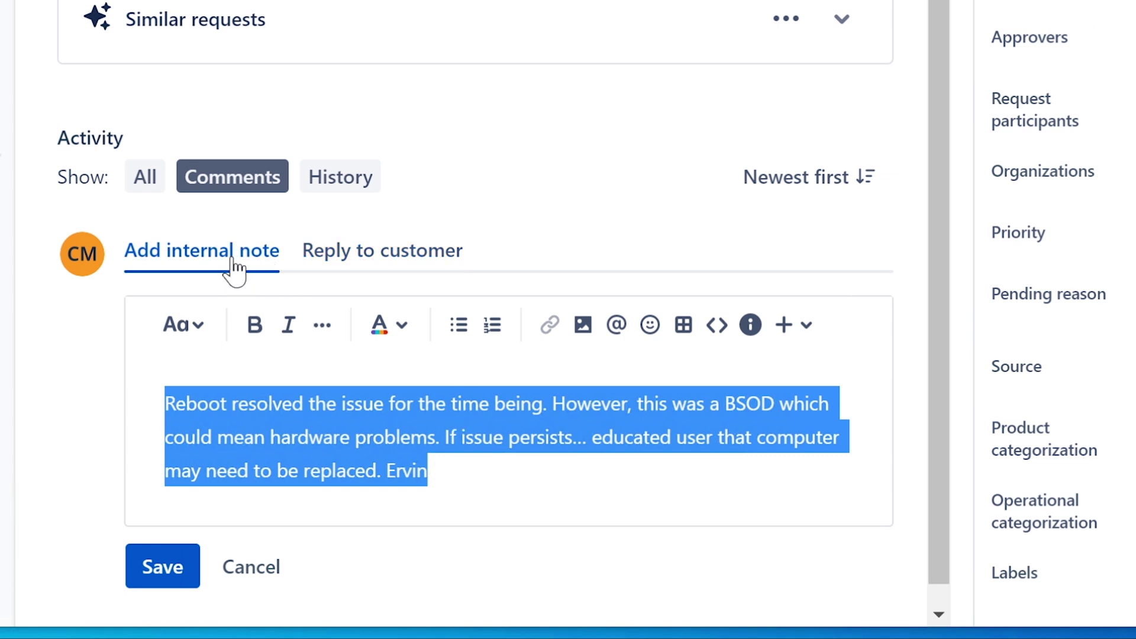
pyautogui.click(154, 571)
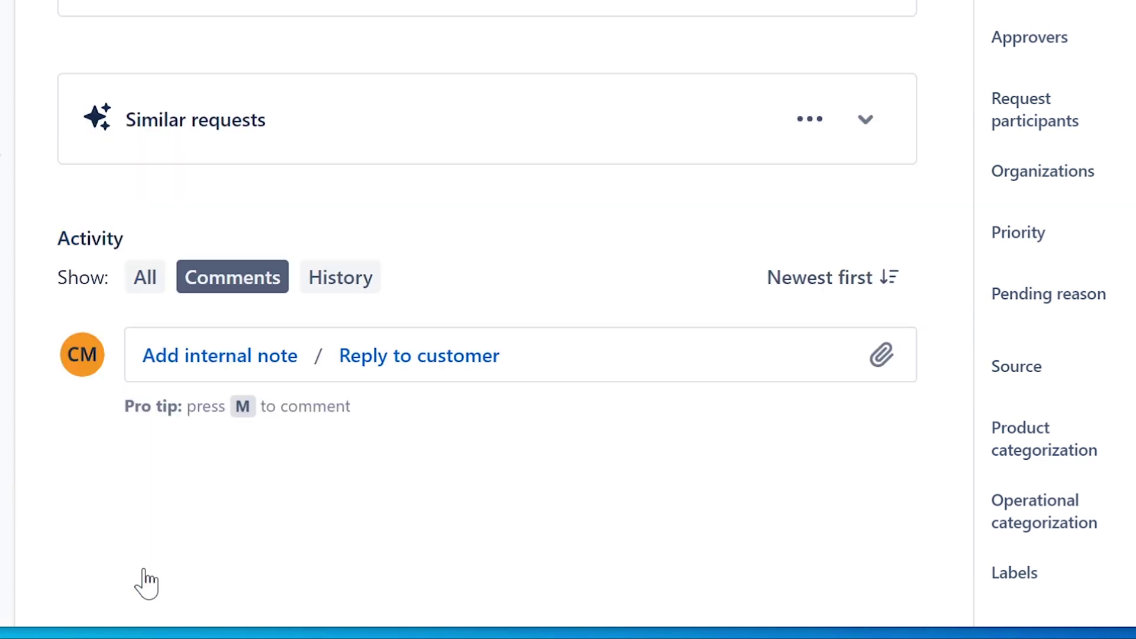
# Step: Paste the copied note text into a reply to the customer and save the reply
pyautogui.click(407, 358)
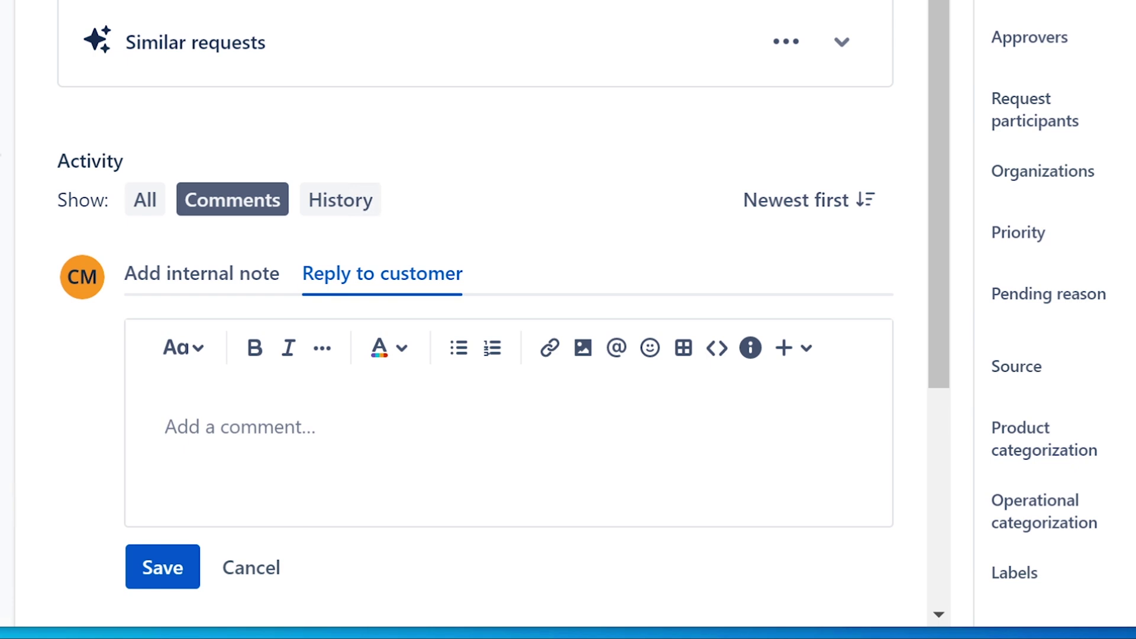
pyautogui.hotkey('ctrl', 'v')
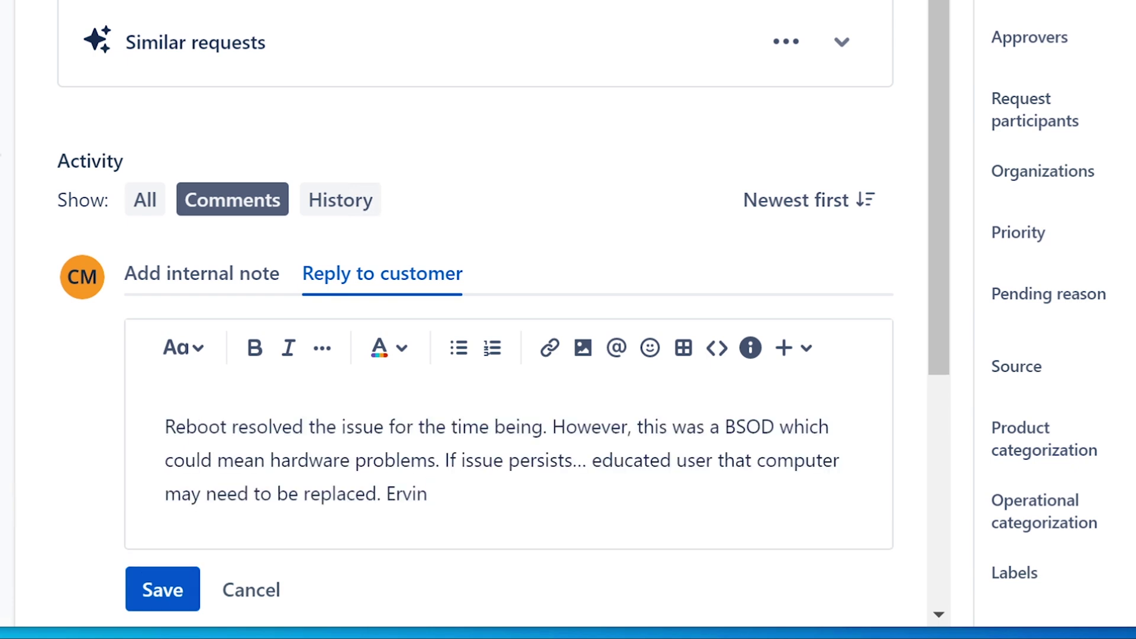
pyautogui.click(158, 588)
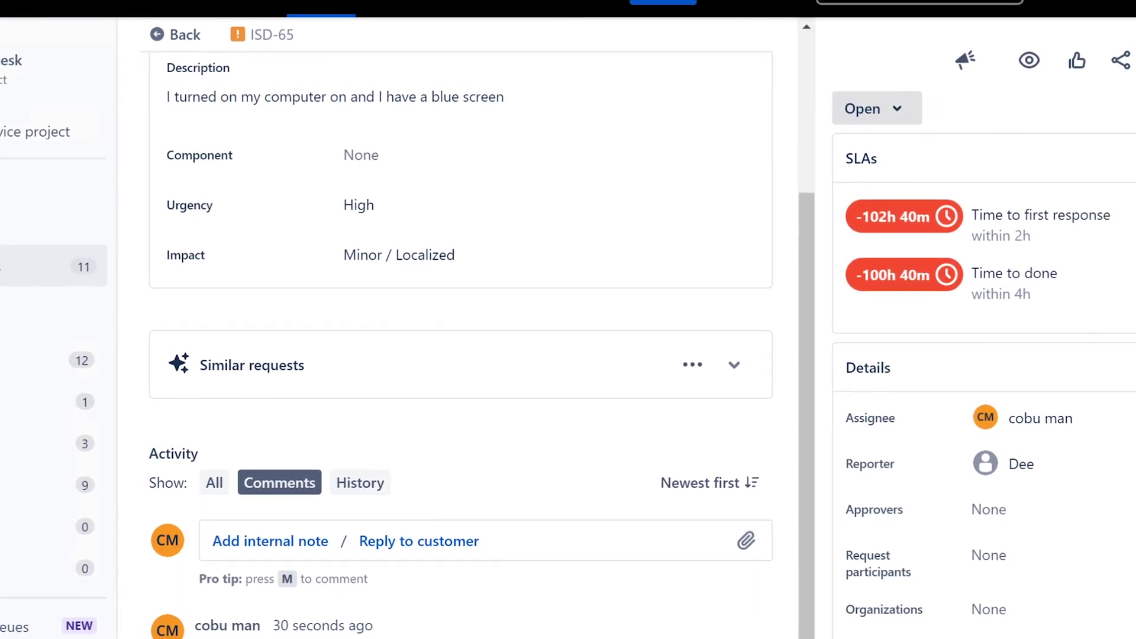
# Step: Open the available status transitions for the blue screen request
pyautogui.click(884, 125)
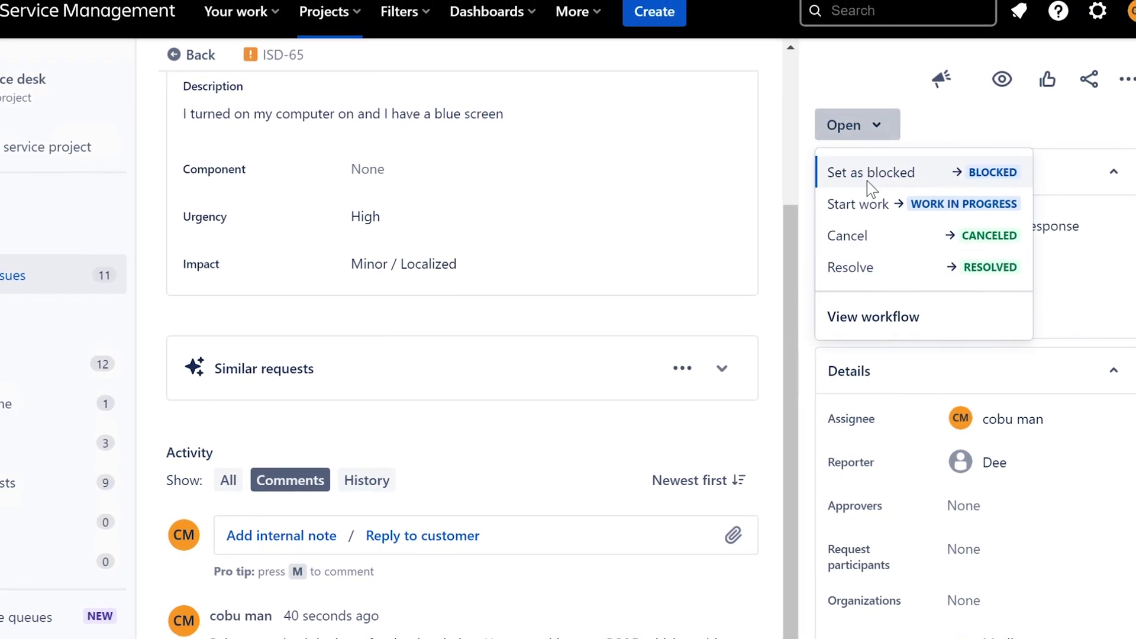